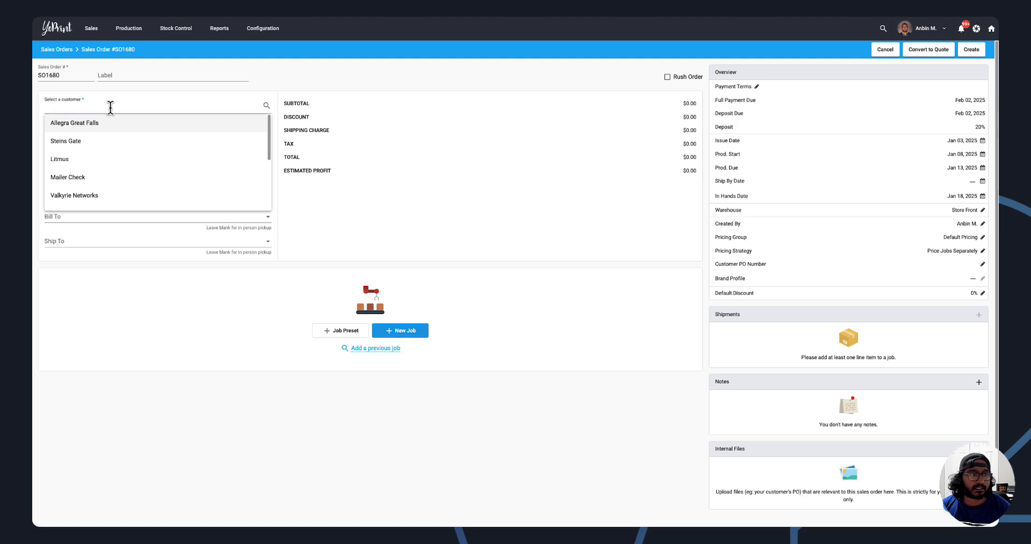
Start a new job named "YoPrint Logo" and add a 1 Color Screen Printing service at Shirt - Front.
left_click(327, 117)
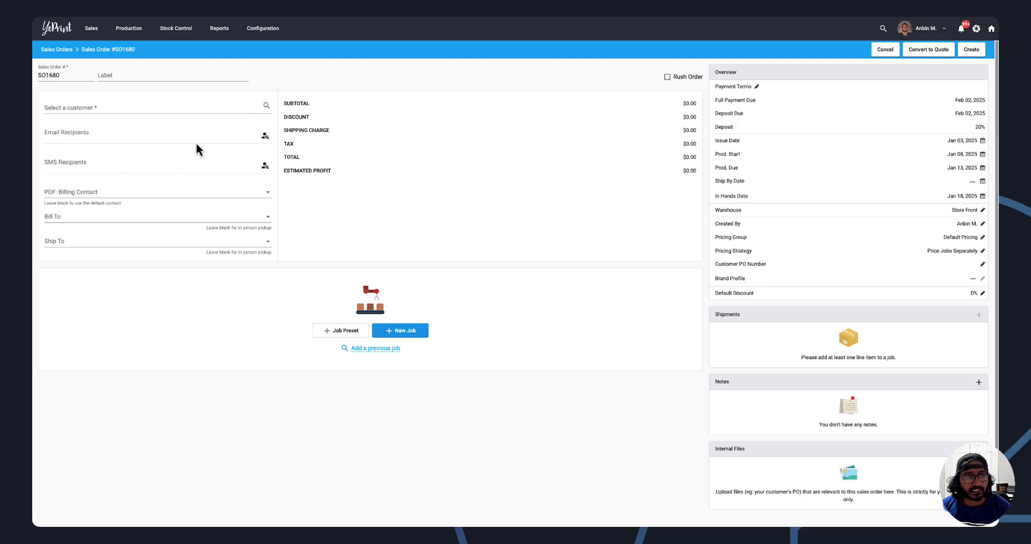
left_click(412, 331)
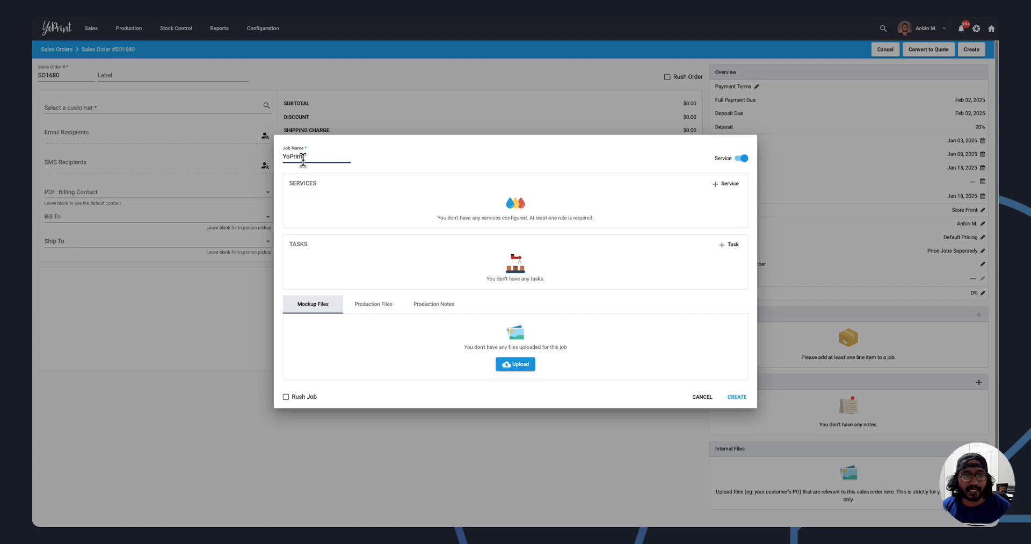
left_click(725, 183)
left_click(508, 150)
left_click(499, 156)
left_click(486, 175)
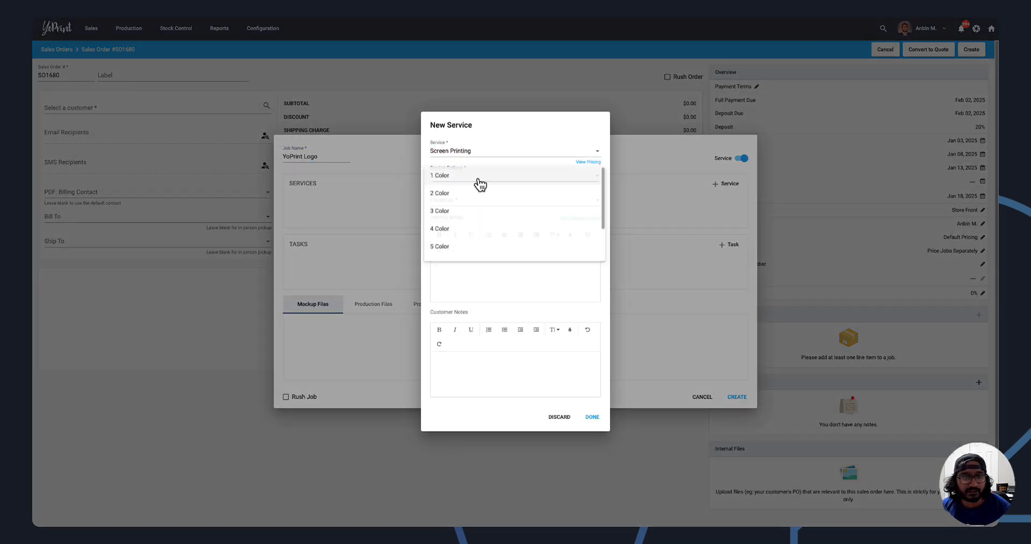
left_click(473, 175)
left_click(450, 203)
left_click(449, 202)
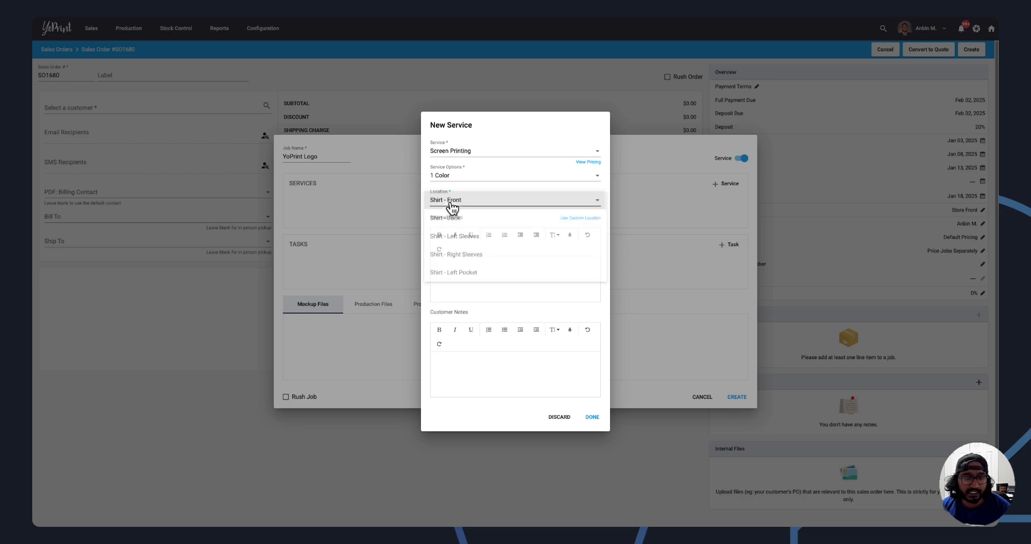
left_click(599, 414)
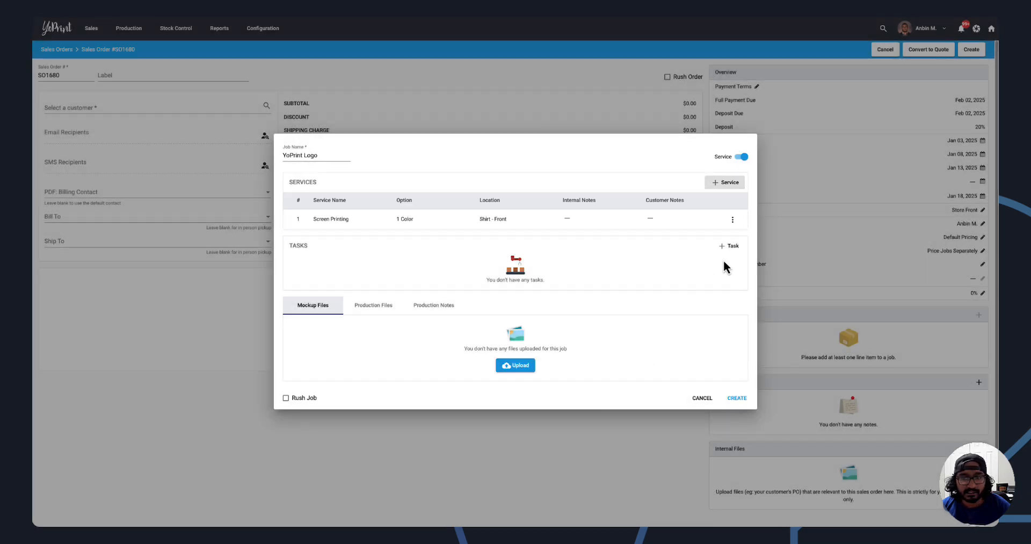
Add a task to the YoPrint Logo job using the Screen Printing preset.
left_click(730, 245)
left_click(554, 171)
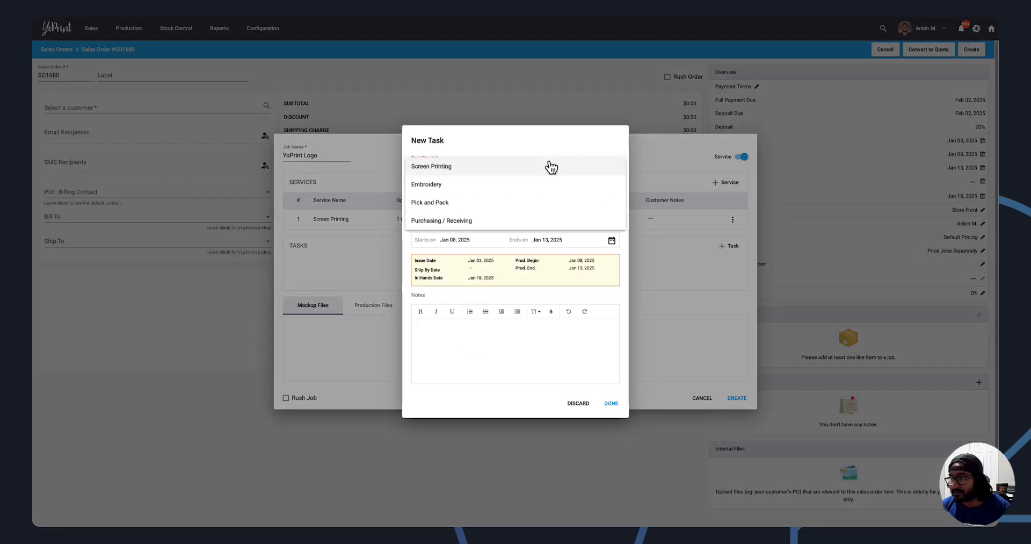
left_click(525, 173)
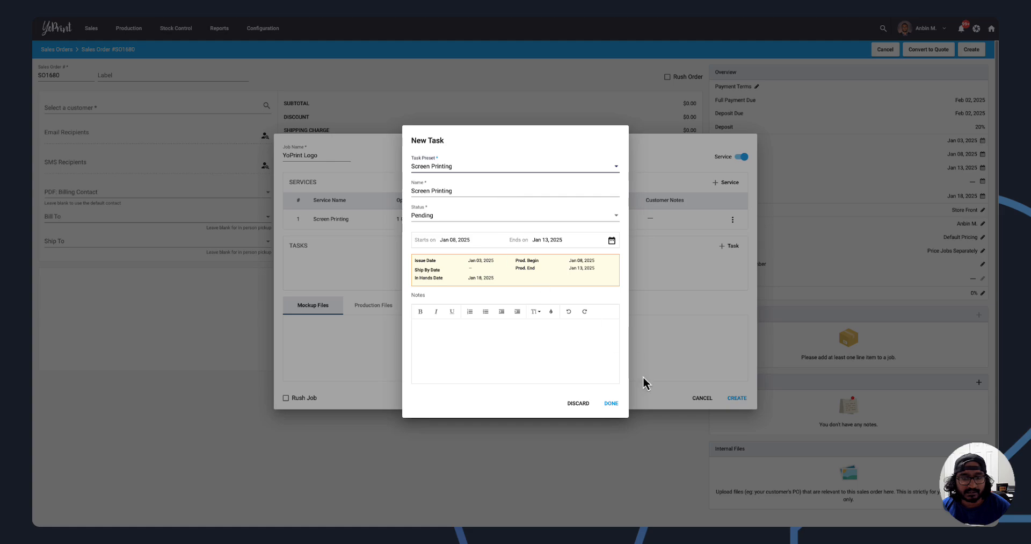
left_click(611, 404)
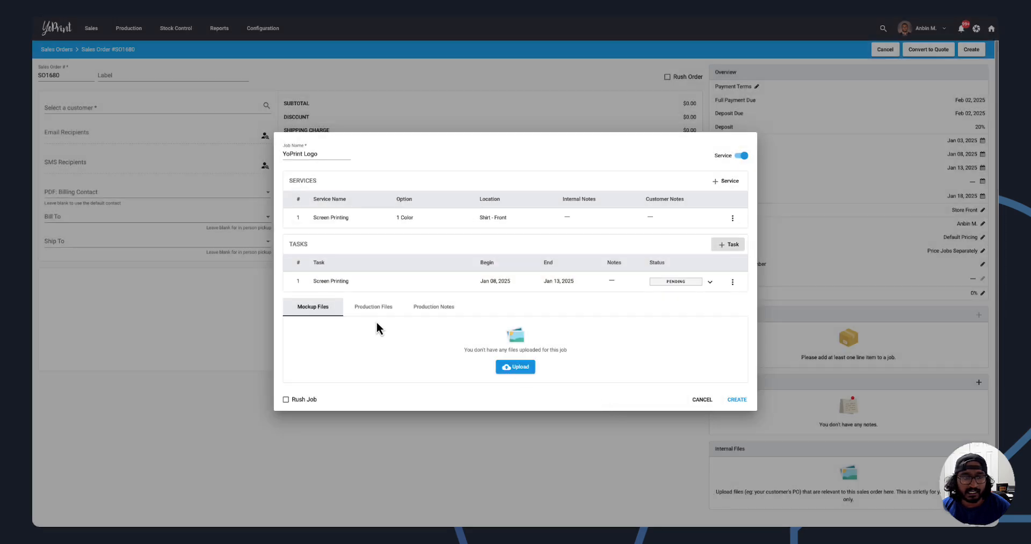
Upload YoPrint Mockup Sleeve.png, YoPrint Mockup Back.png and YoPrint Mockup Front.png as mockup files, and check the production files and notes.
left_click(515, 370)
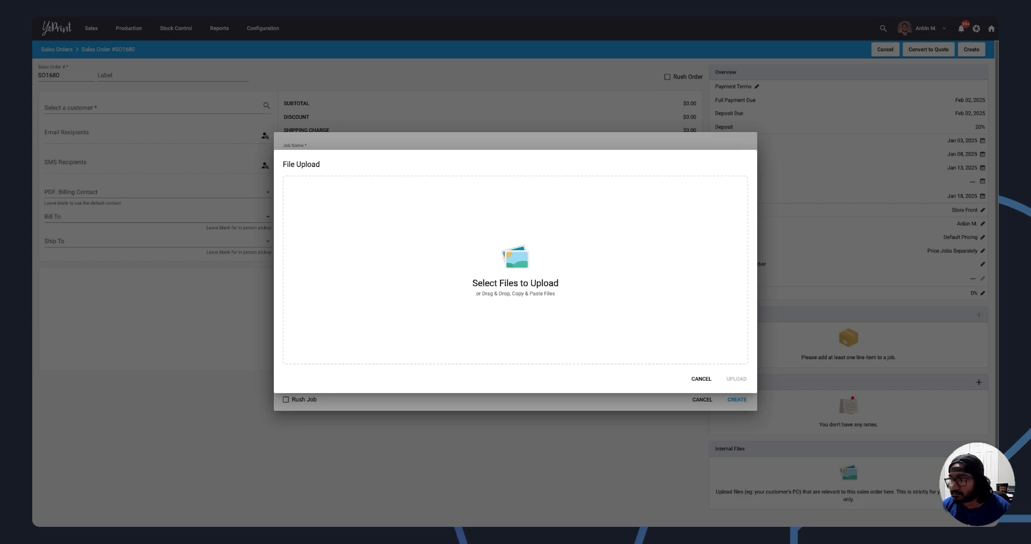
left_click_drag(783, 306, 568, 283)
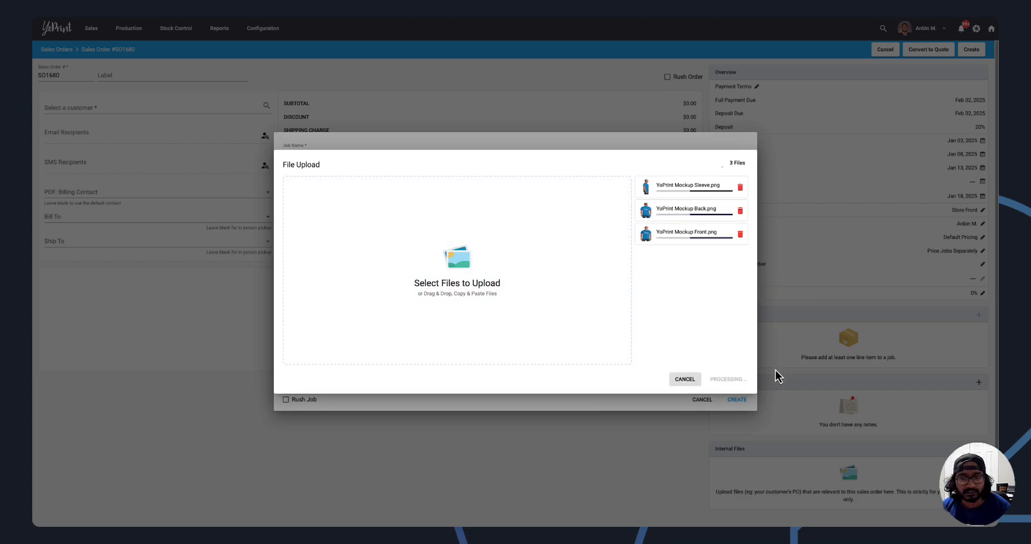
left_click(742, 379)
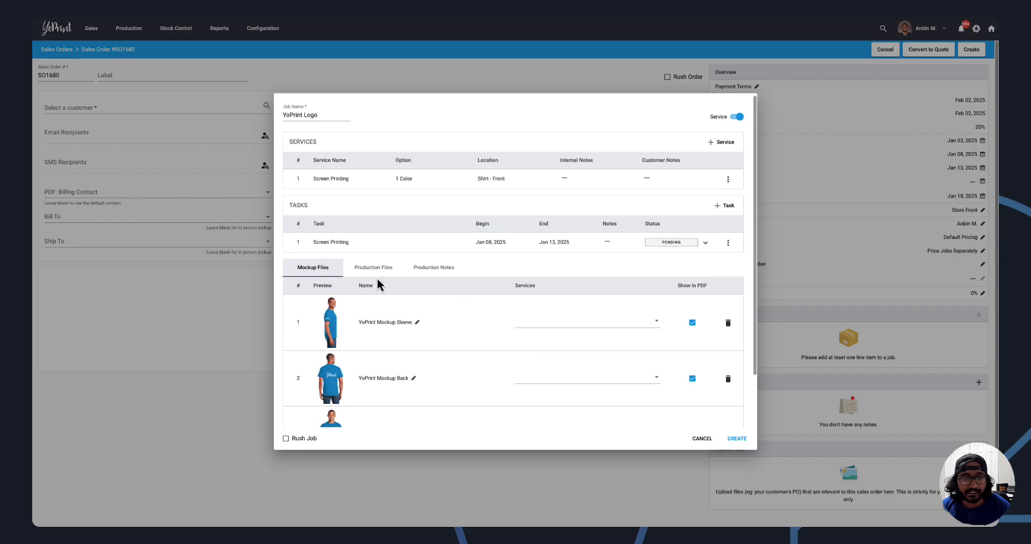
left_click(375, 269)
left_click(428, 310)
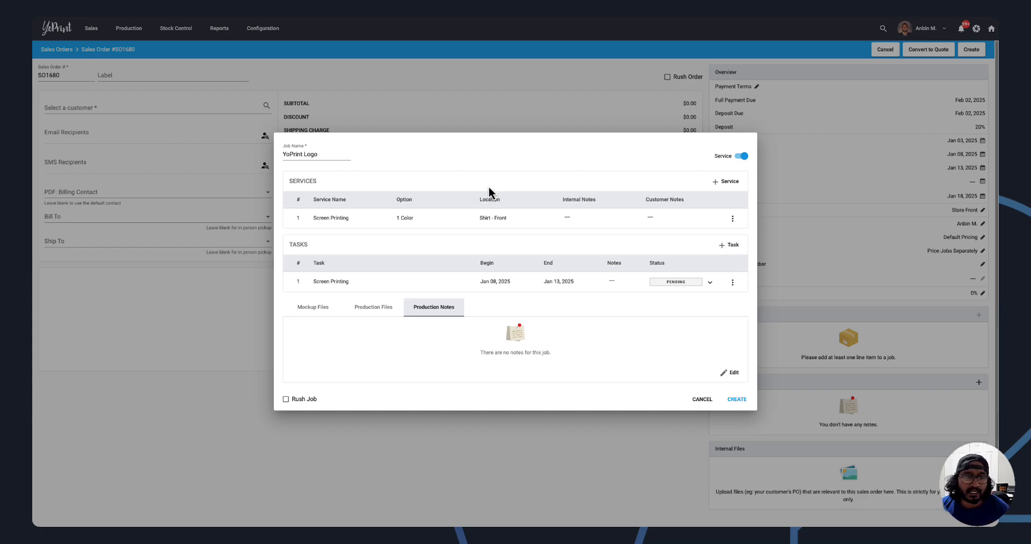
Add a second Screen Printing service to the job with 2 Color at Shirt - Back.
left_click(726, 182)
left_click(466, 144)
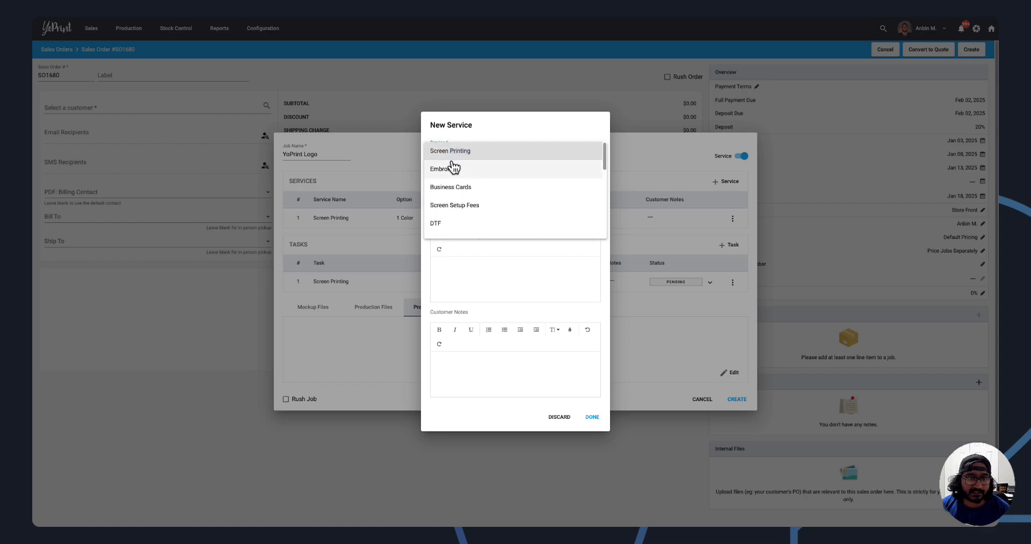
left_click(457, 151)
left_click(467, 176)
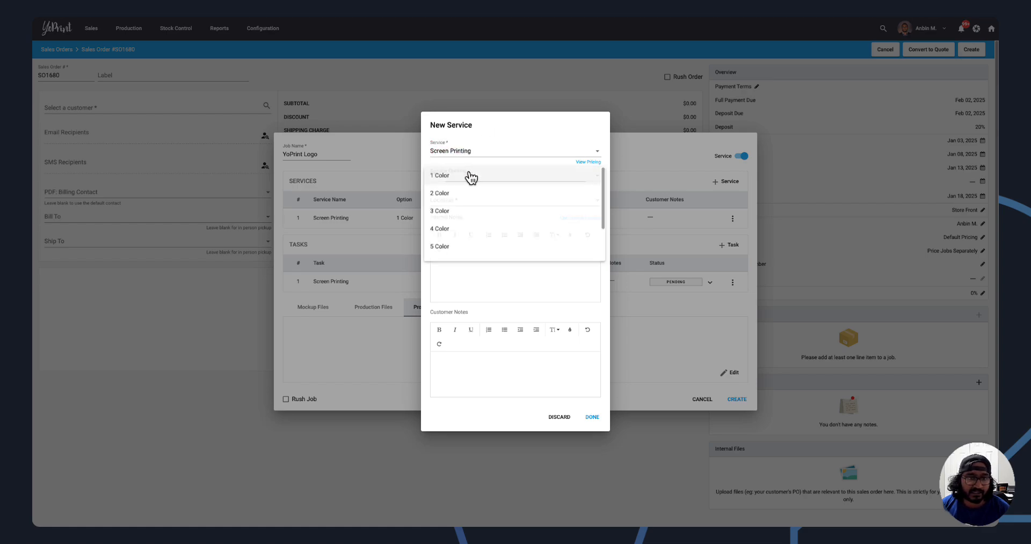
left_click(459, 195)
left_click(460, 199)
left_click(452, 221)
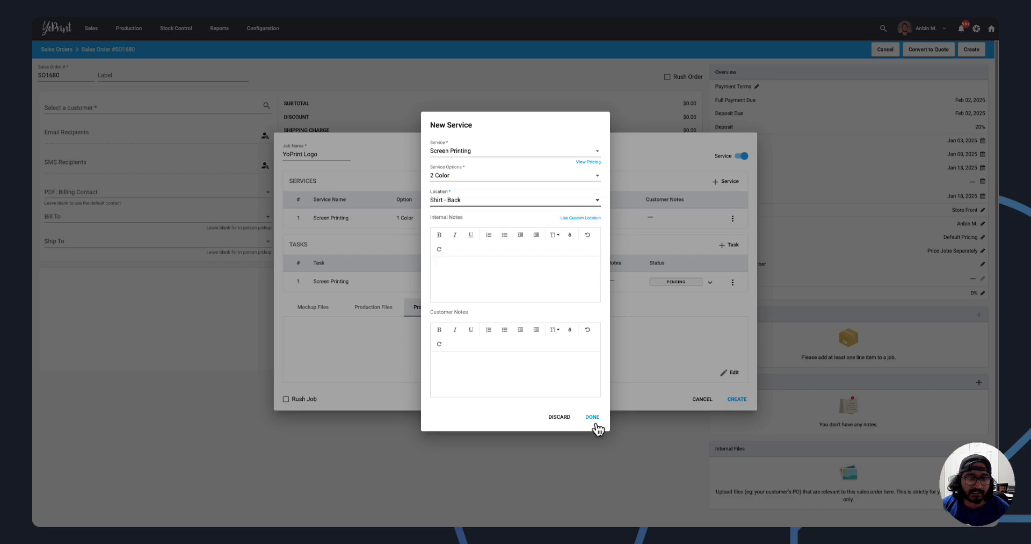
left_click(593, 417)
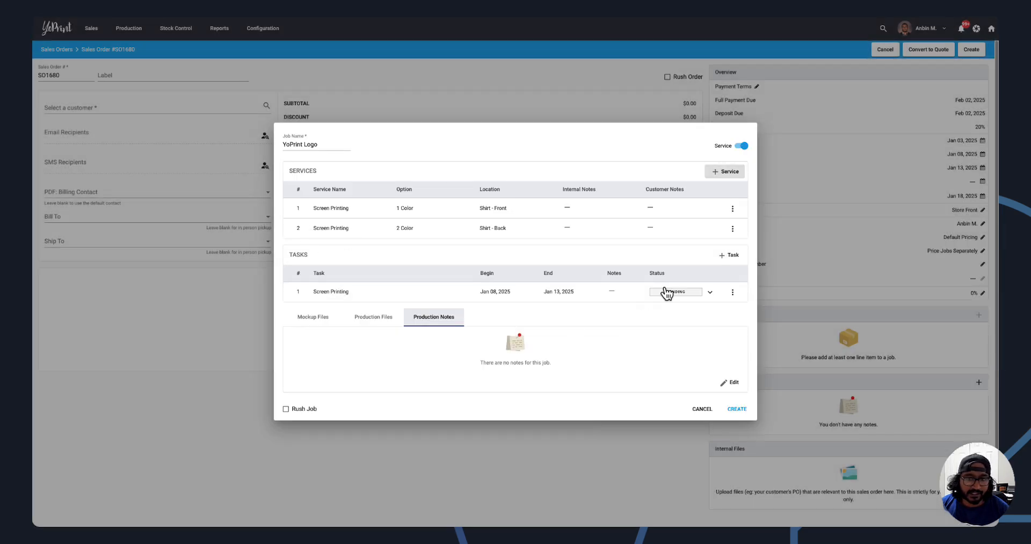
Add a second task to the YoPrint Logo job using the Embroidery preset.
left_click(729, 254)
left_click(456, 166)
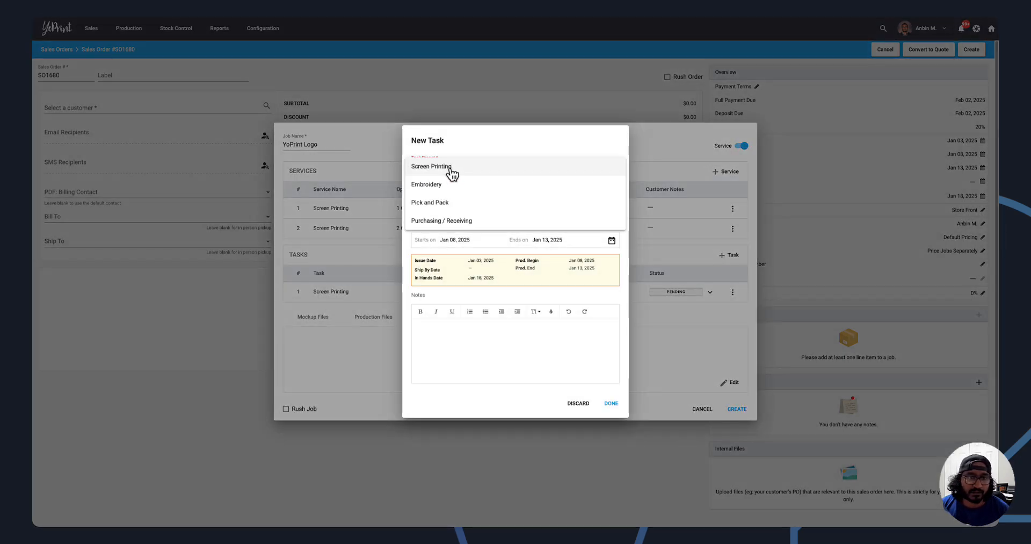
left_click(454, 171)
left_click(446, 171)
left_click(438, 188)
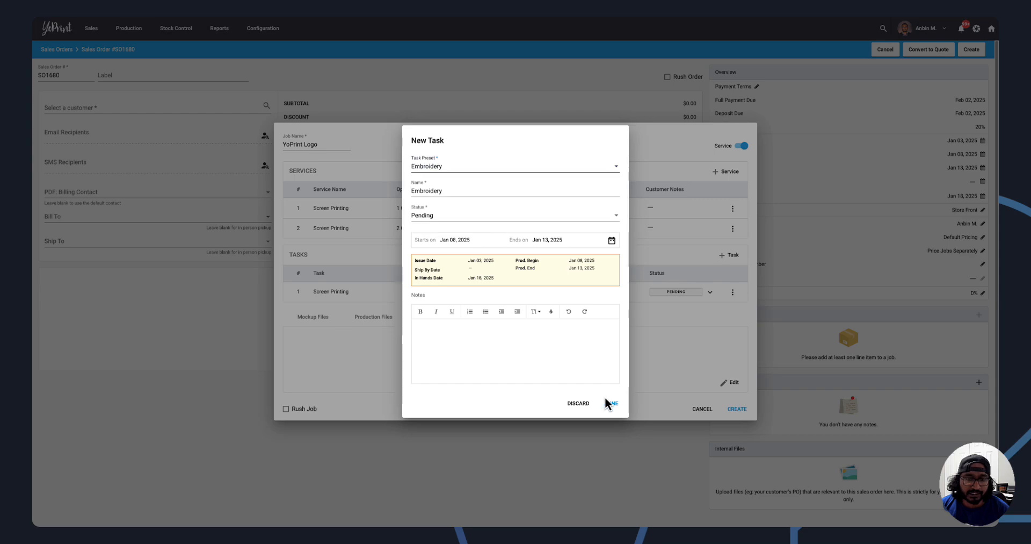
left_click(610, 404)
Review the job's uploaded mockup files alongside its services and tasks, and reload the sales order page.
left_click(307, 332)
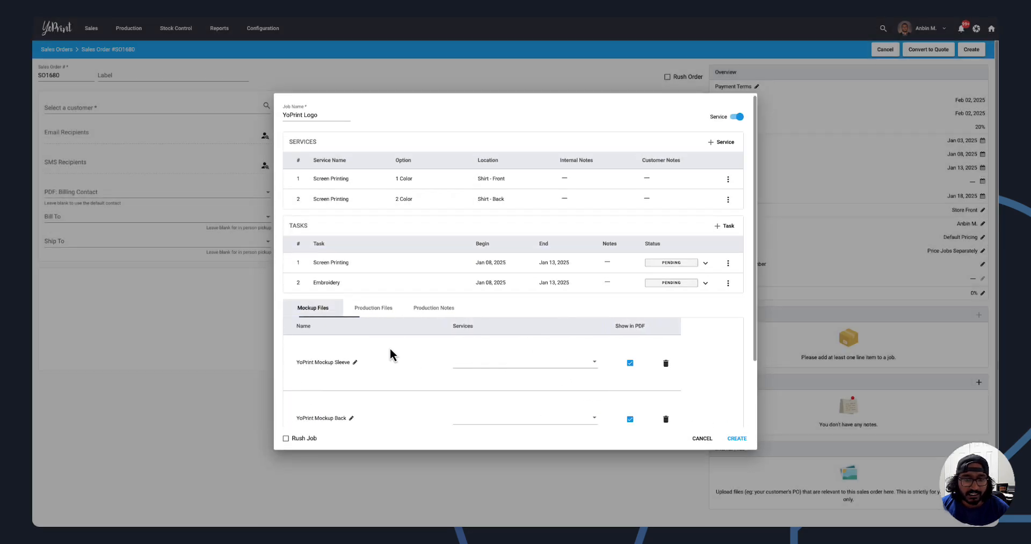
scroll(391, 352, "down", 3)
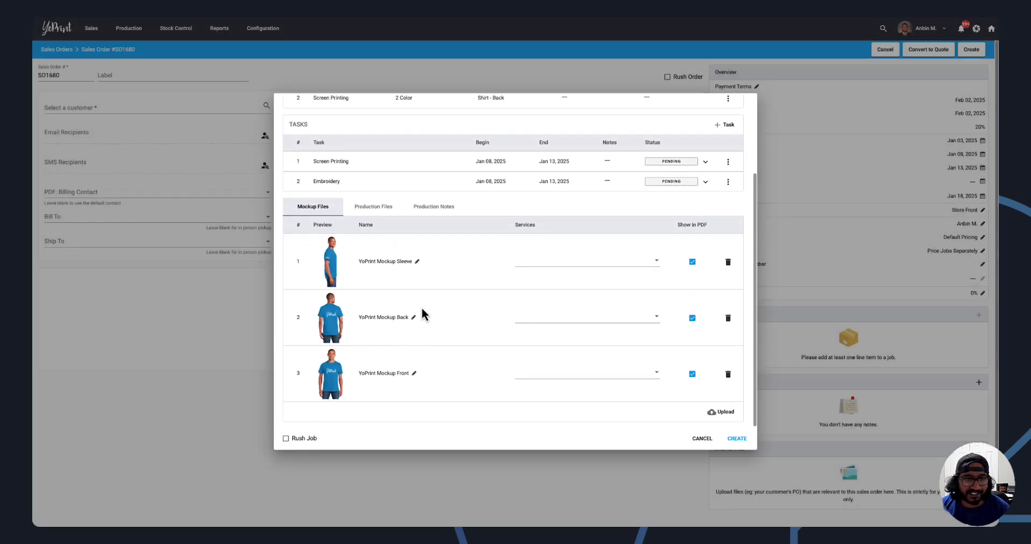
scroll(497, 309, "up", 3)
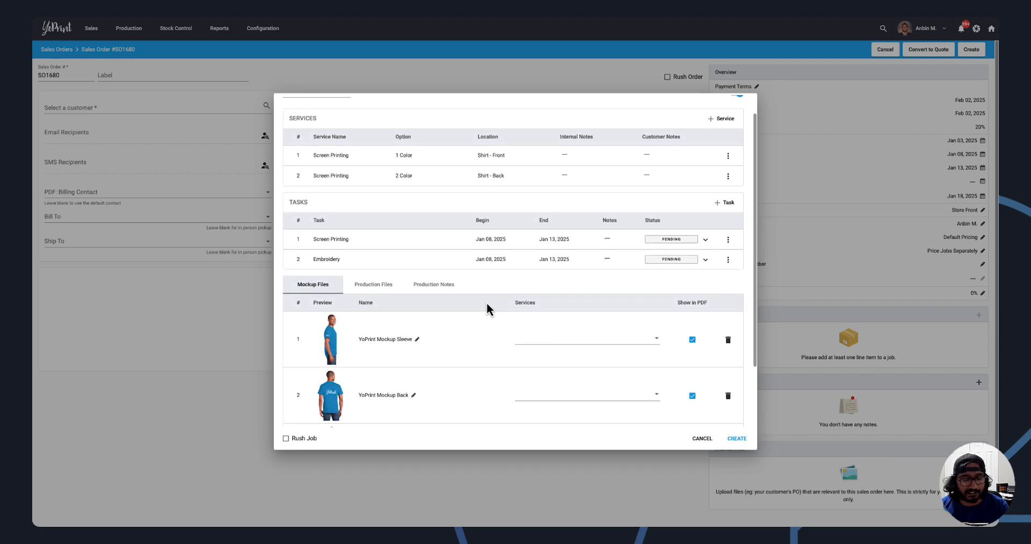
scroll(486, 301, "up", 2)
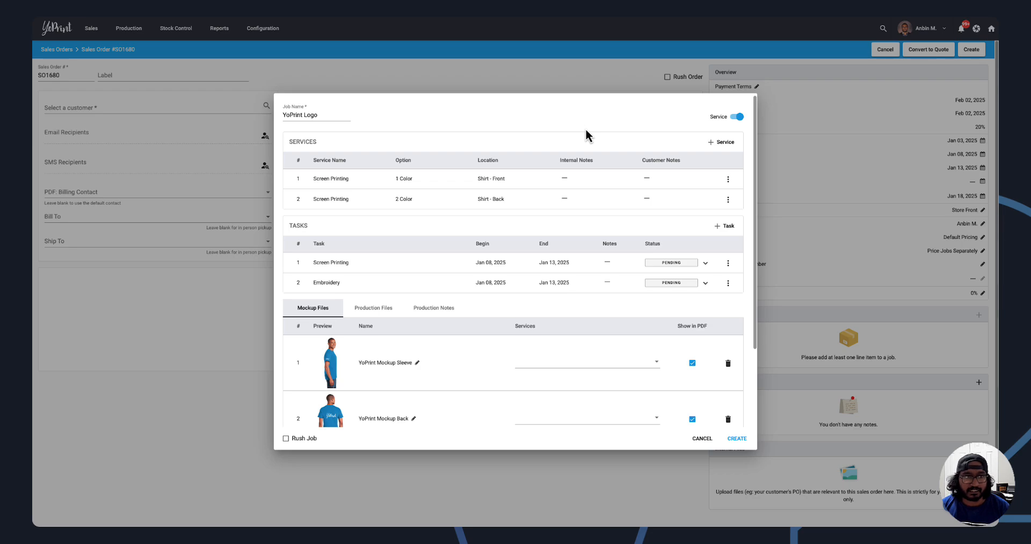
key("super+r")
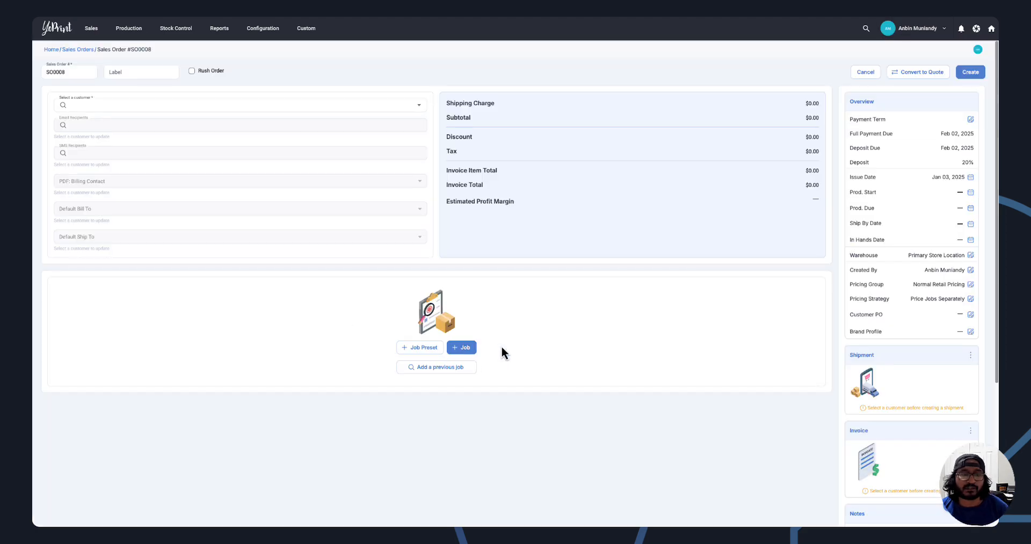
Start a new job named "Example Job" in sales order SO0008.
left_click(463, 349)
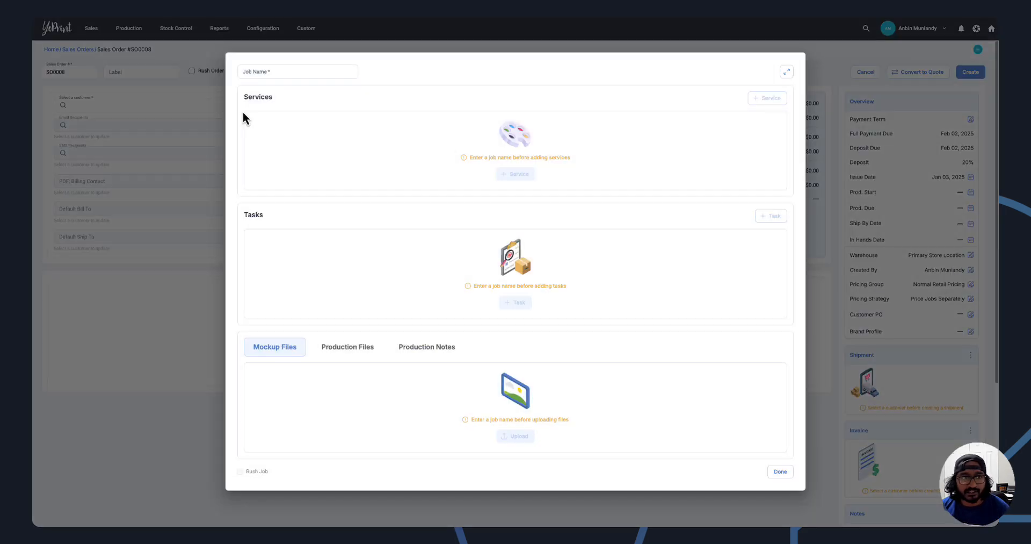
left_click(279, 73)
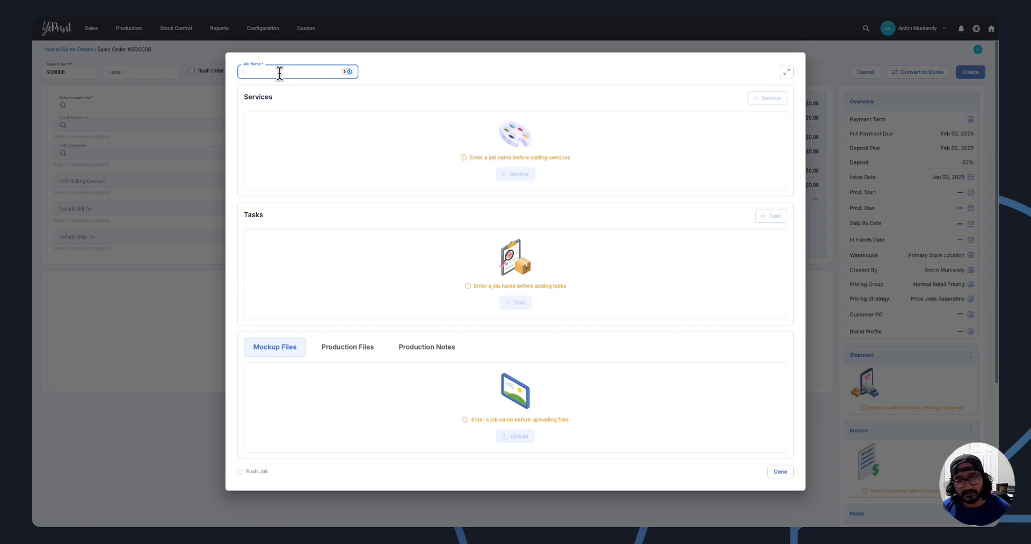
type("Example Job")
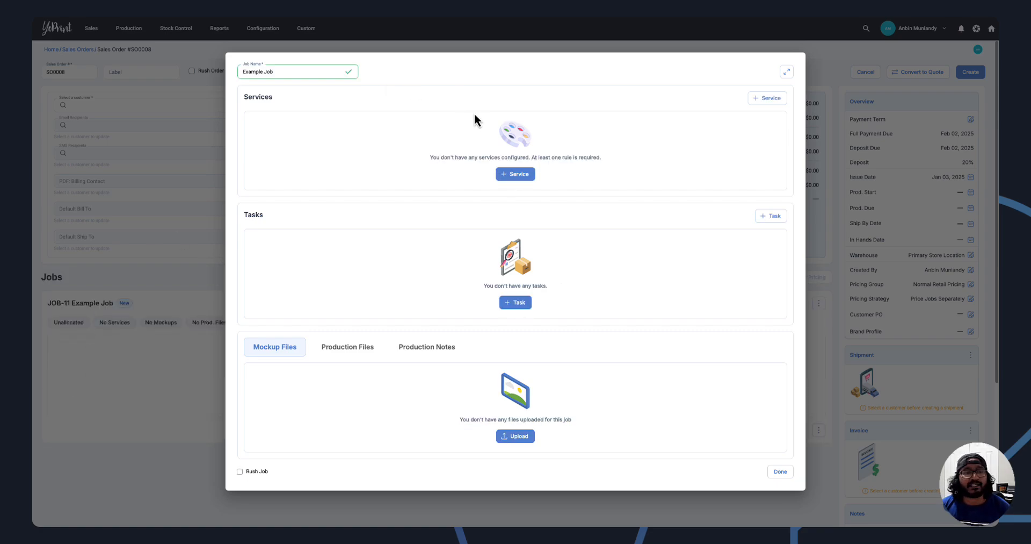
Add a Screen Printing service to Example Job with 1 Color at Shirt - Front.
left_click(514, 174)
left_click(446, 152)
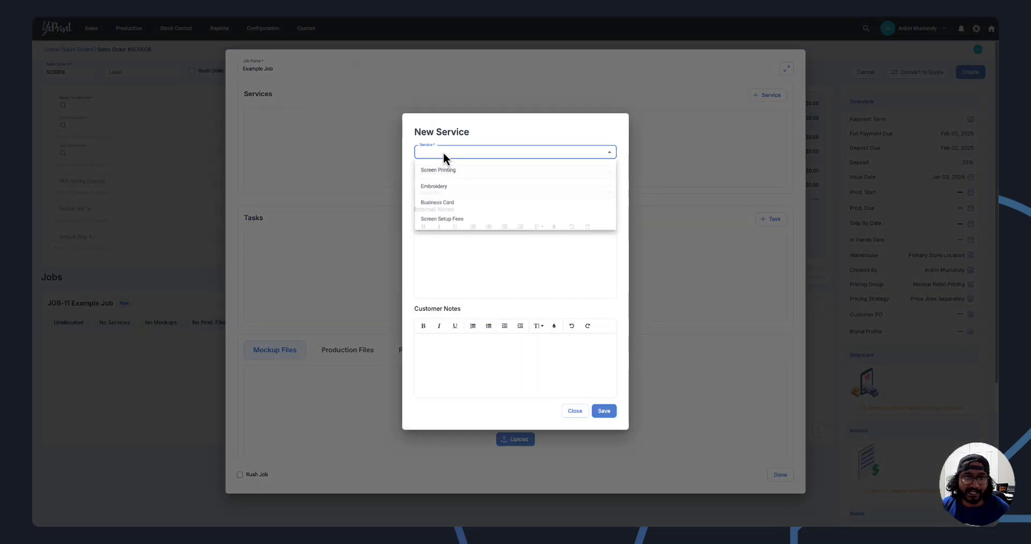
left_click(440, 170)
left_click(448, 167)
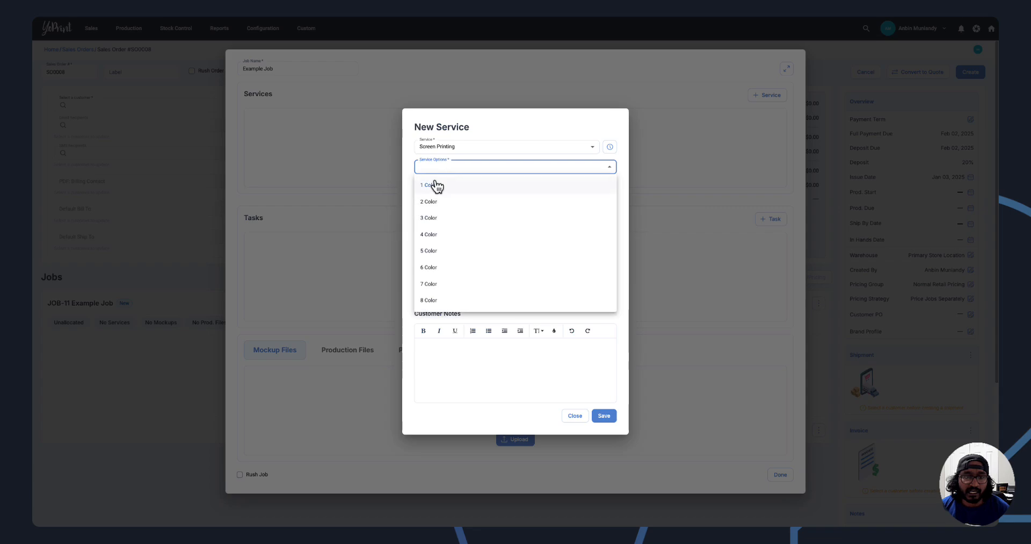
left_click(437, 187)
left_click(438, 188)
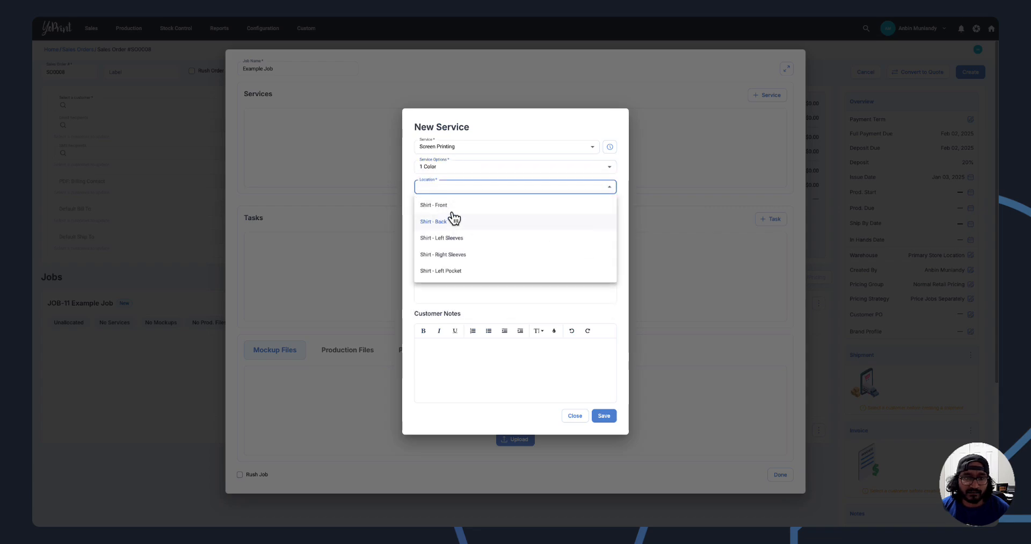
left_click(462, 215)
left_click(605, 417)
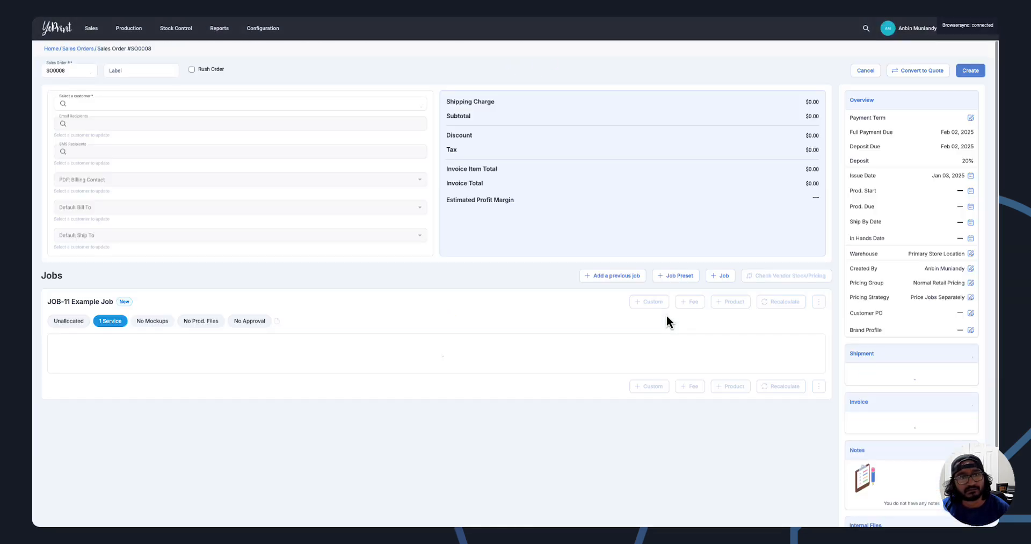
Reopen Example Job and add another Screen Printing service with 1 Color at Shirt - Back.
left_click(101, 300)
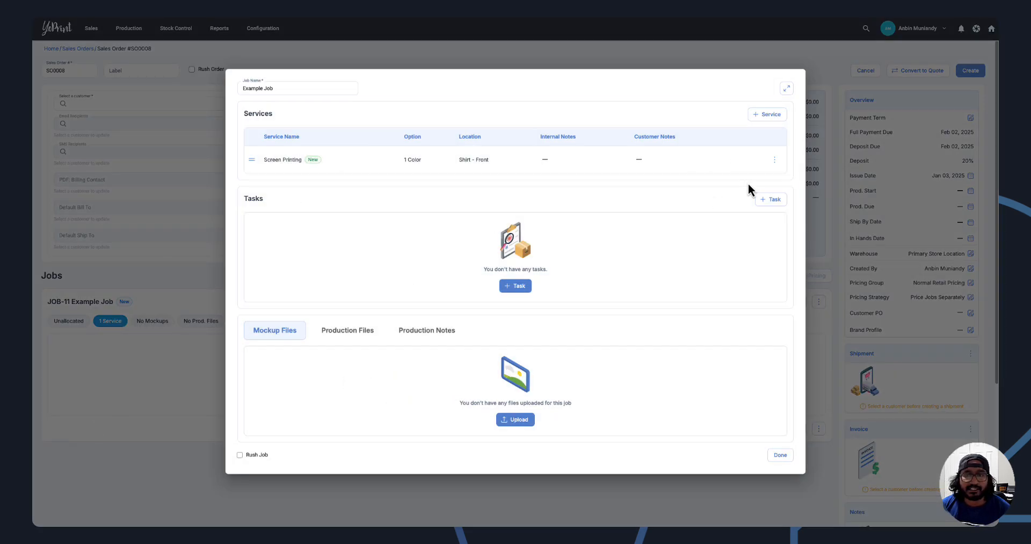
left_click(755, 118)
left_click(461, 151)
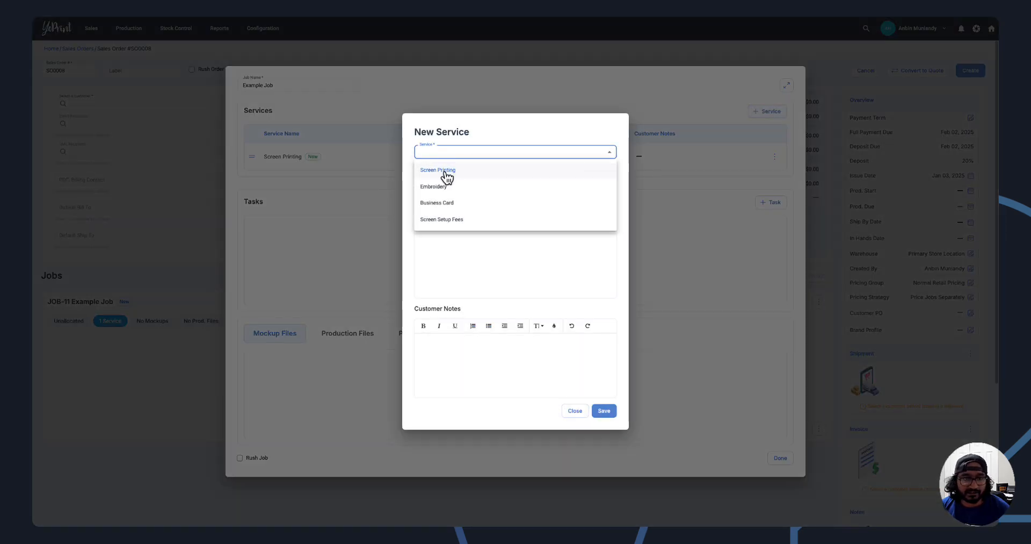
left_click(453, 178)
left_click(453, 177)
left_click(446, 200)
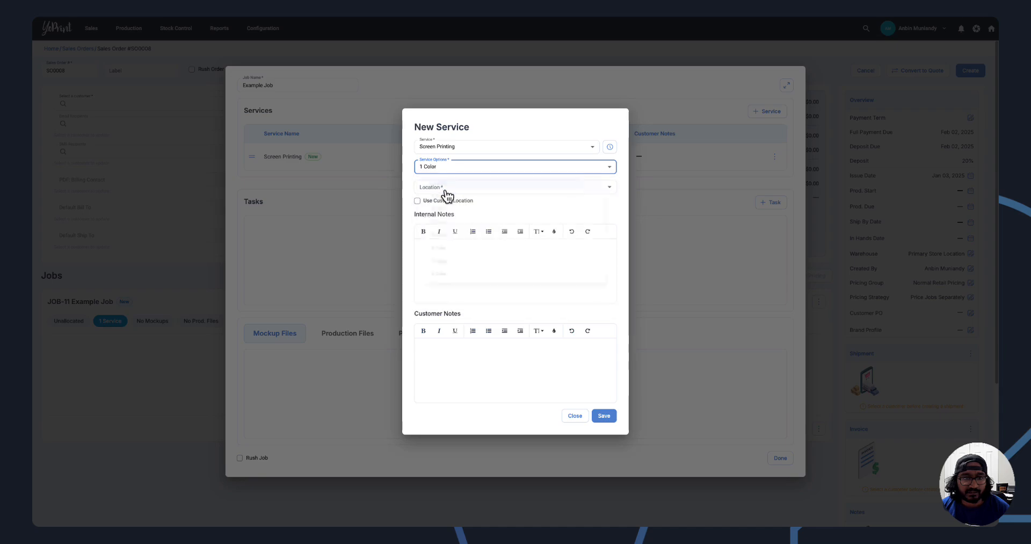
left_click(436, 222)
left_click(606, 415)
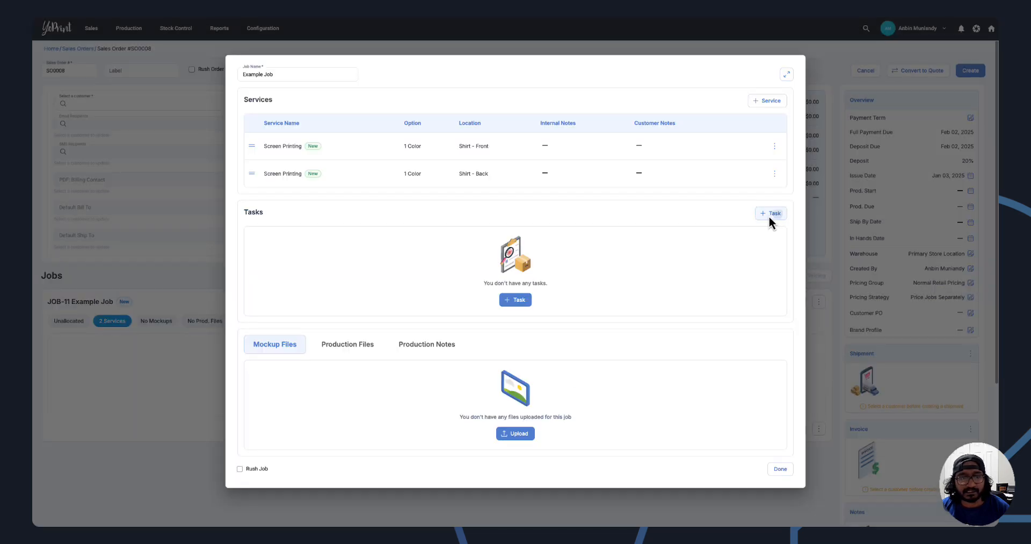
Add a task to Example Job using the Screen Printing preset.
left_click(770, 214)
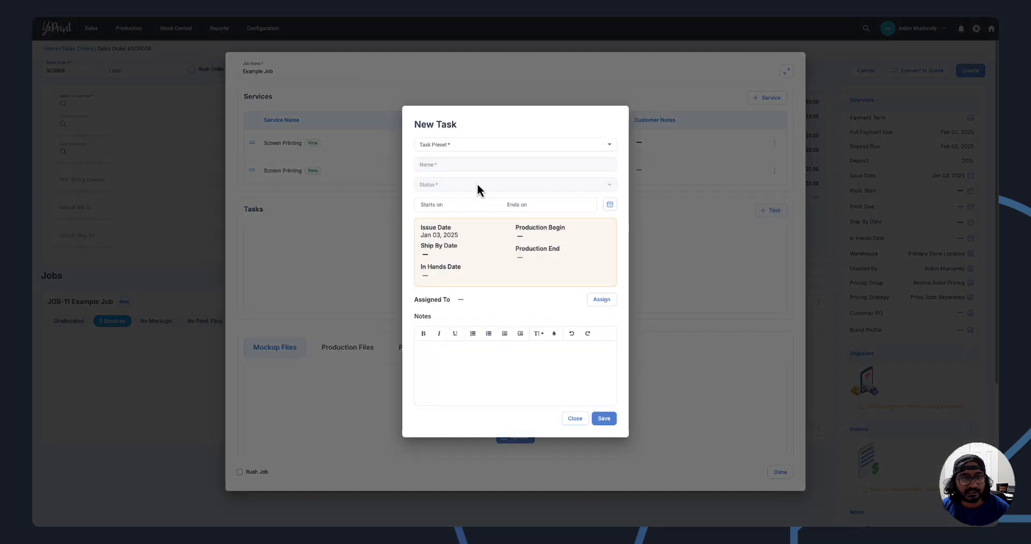
left_click(492, 148)
left_click(474, 164)
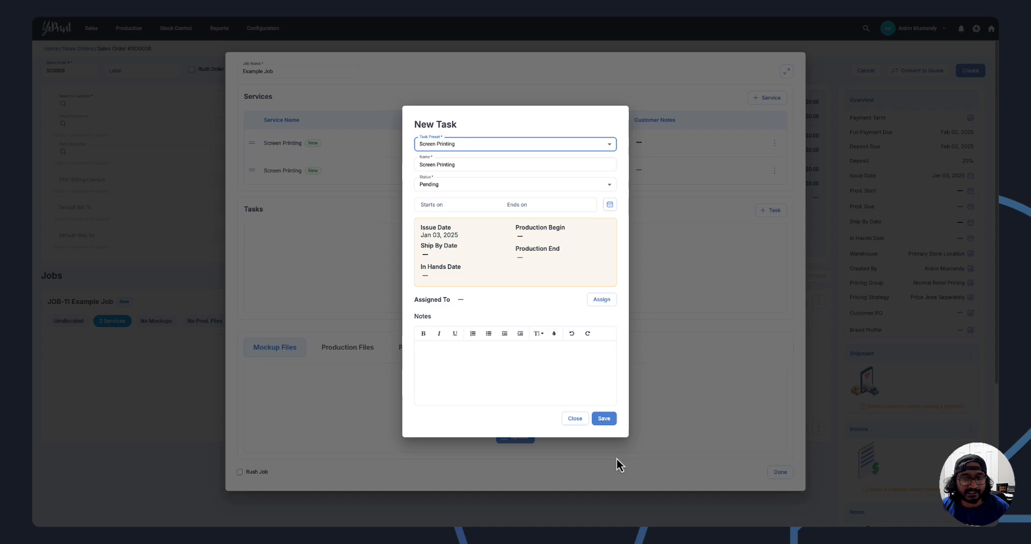
left_click(604, 418)
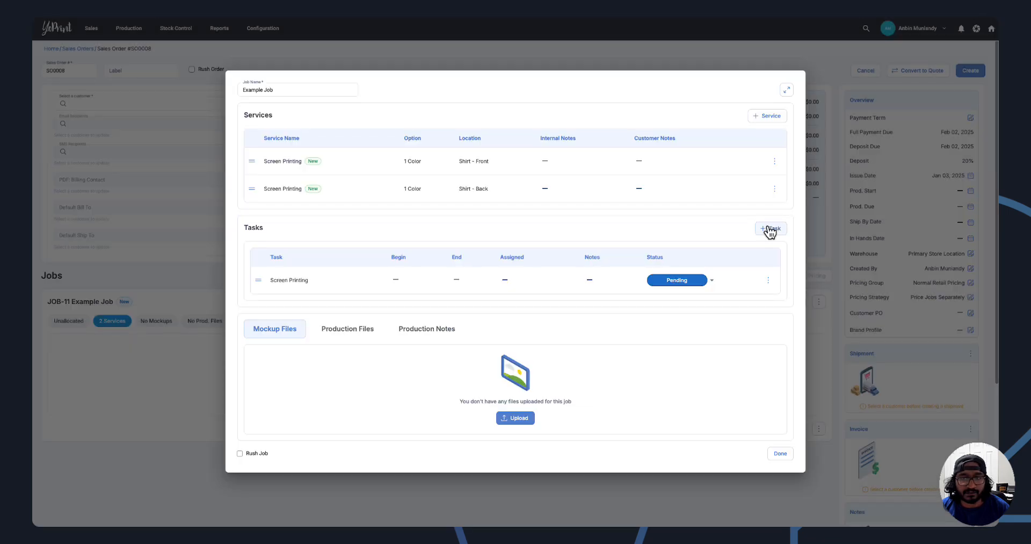
Add a second task to Example Job using the Pick and Pack preset.
left_click(771, 229)
left_click(516, 149)
left_click(487, 195)
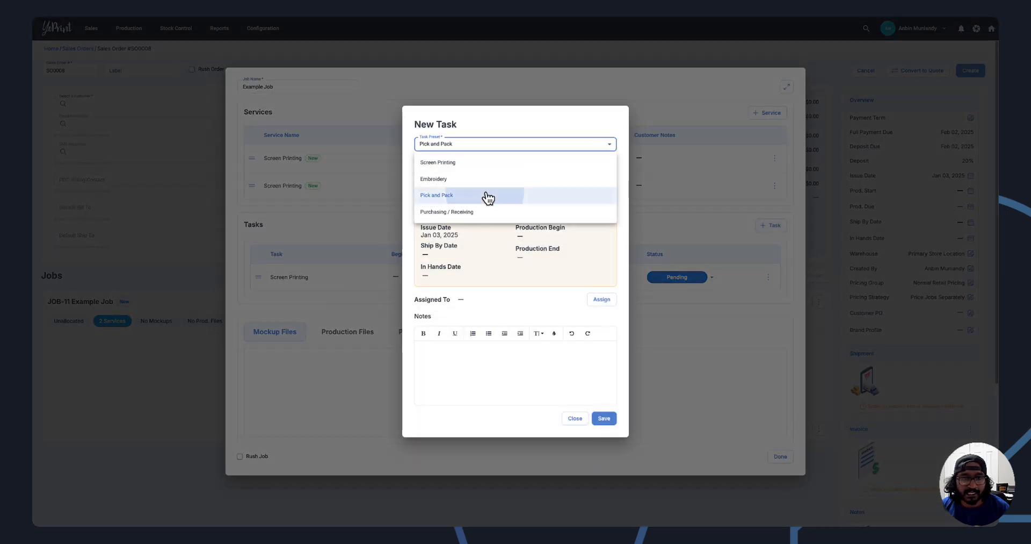
left_click(606, 421)
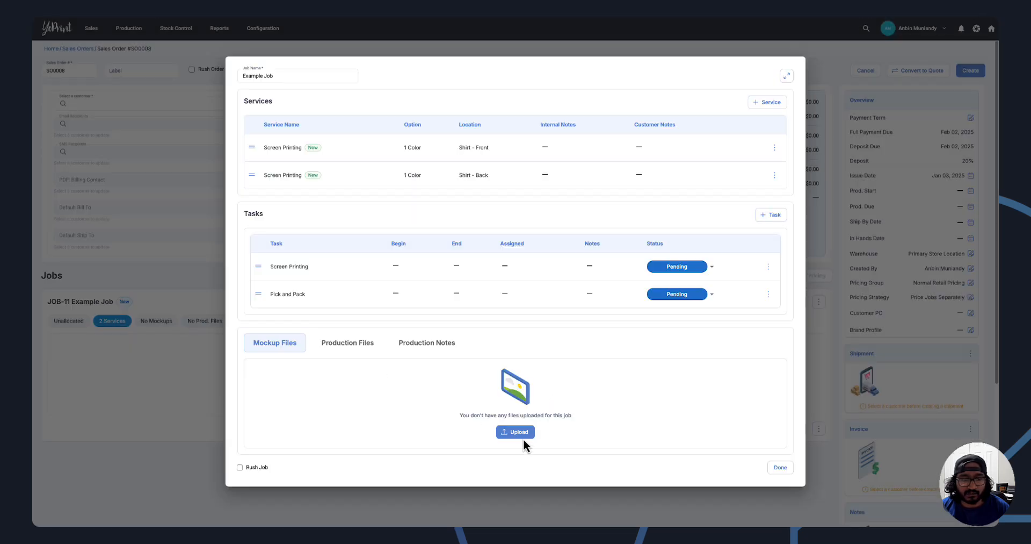
Upload YoPrint Mockup Sleeve.png, YoPrint Mockup Back.png and YoPrint Mockup Front.png as mockup files for Example Job.
left_click(519, 433)
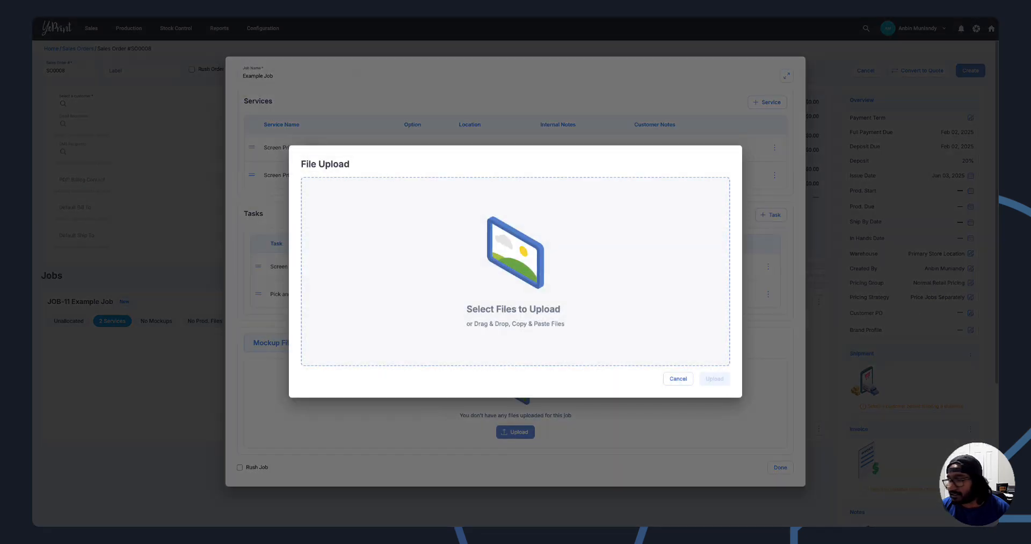
left_click_drag(698, 290, 665, 292)
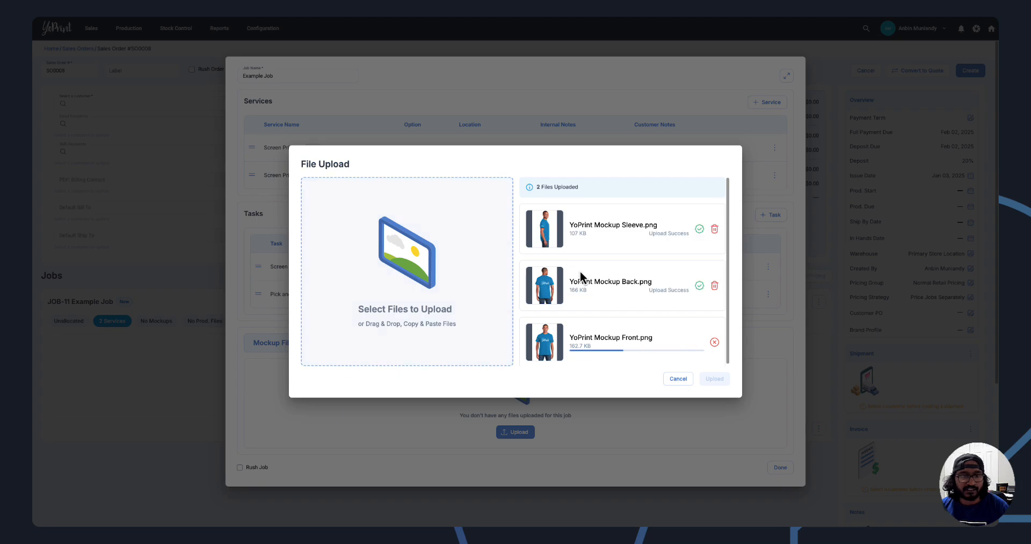
scroll(612, 337, "down", 1)
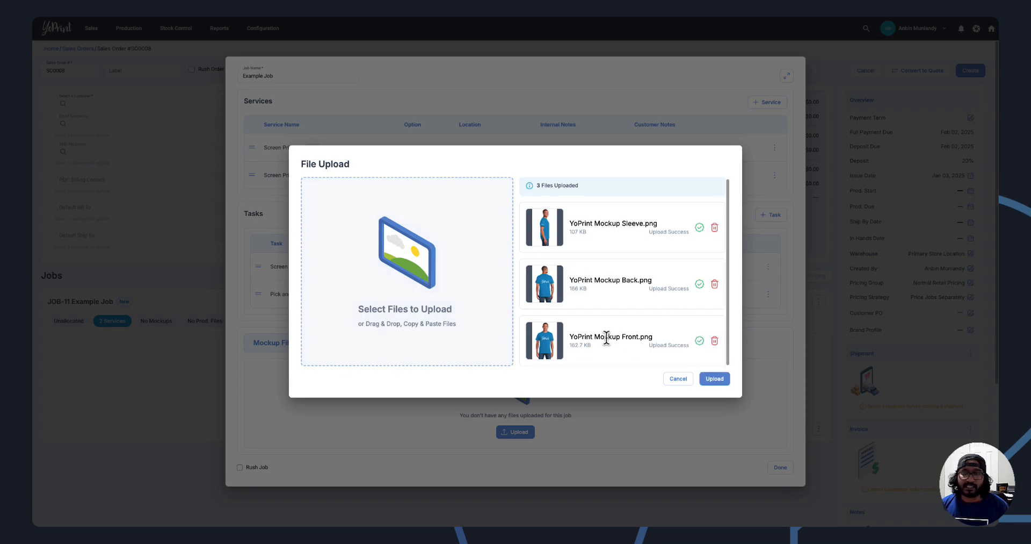
left_click(712, 377)
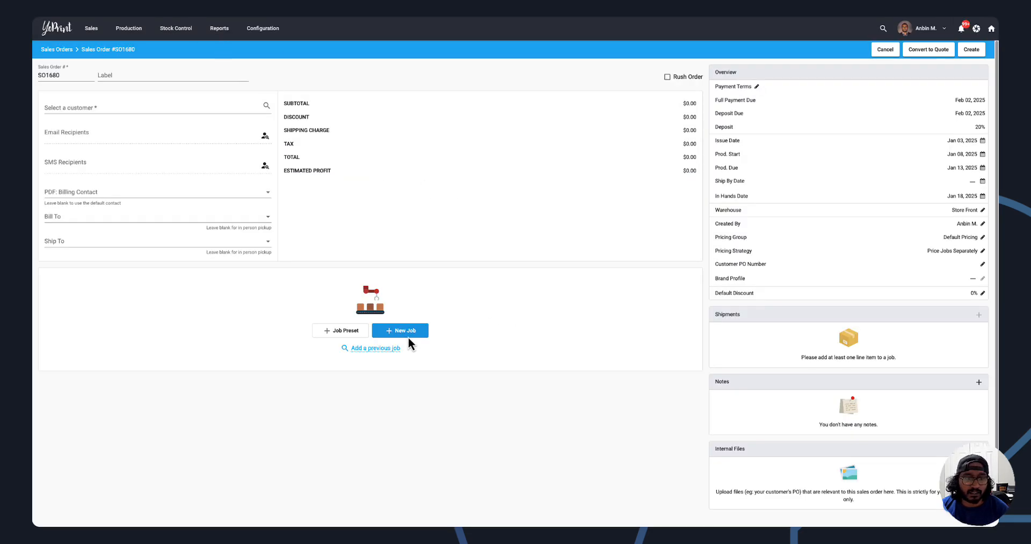
In the old version's sales order SO1680, start a job named "YoPrint Logo" and add a Screen Printing service with 1 Color at Shirt - Front.
left_click(410, 332)
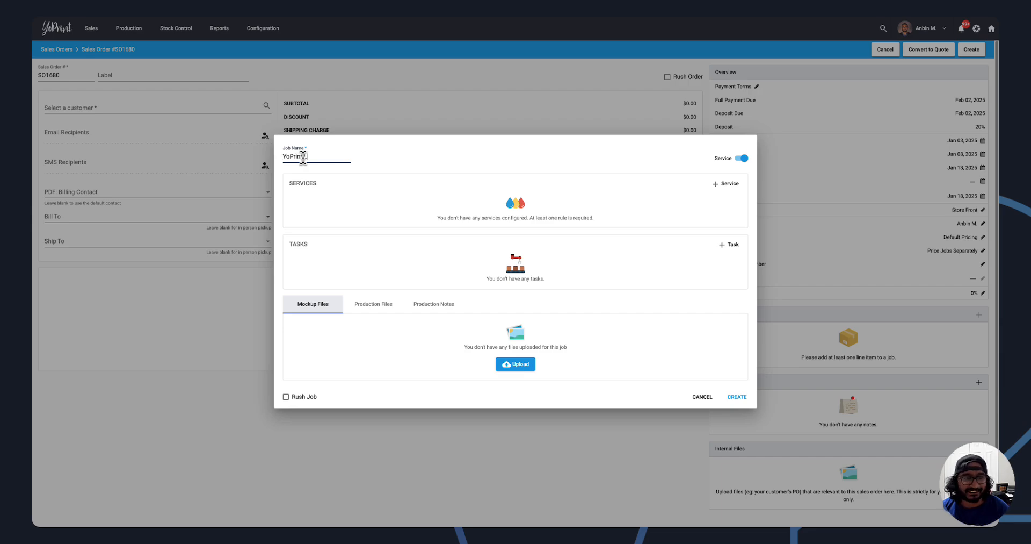
type("YoPrint Logo")
left_click(728, 184)
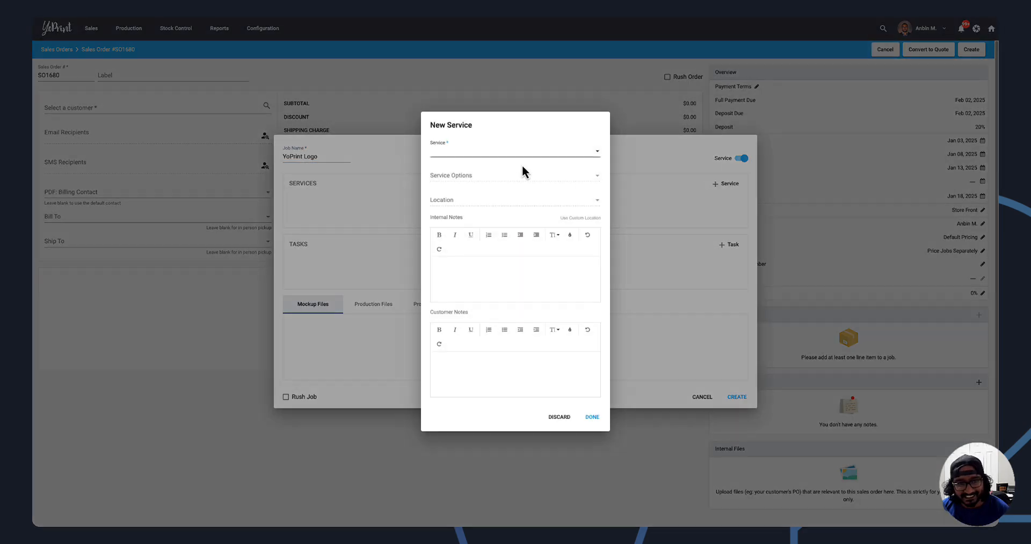
left_click(518, 156)
left_click(514, 162)
left_click(497, 175)
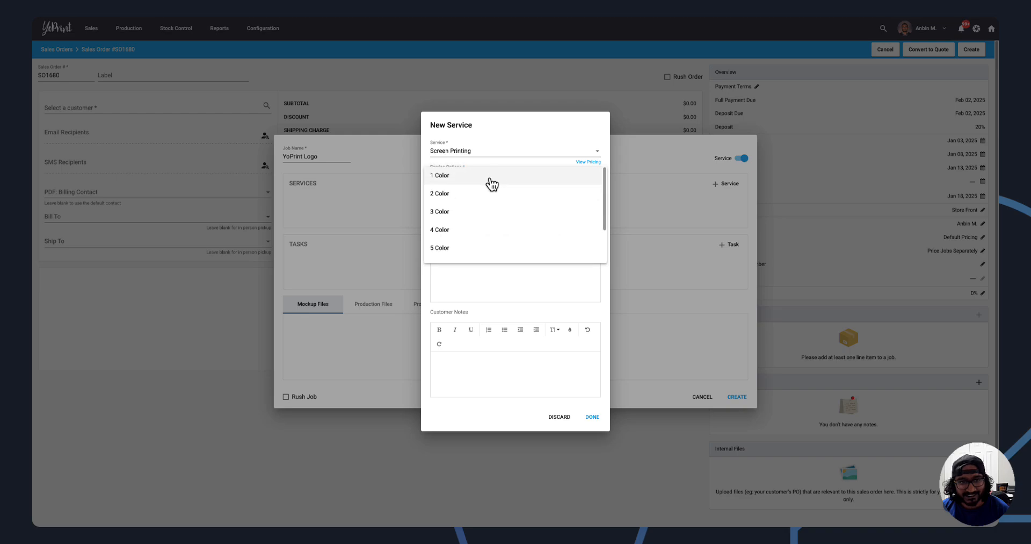
left_click(490, 177)
left_click(484, 203)
left_click(475, 209)
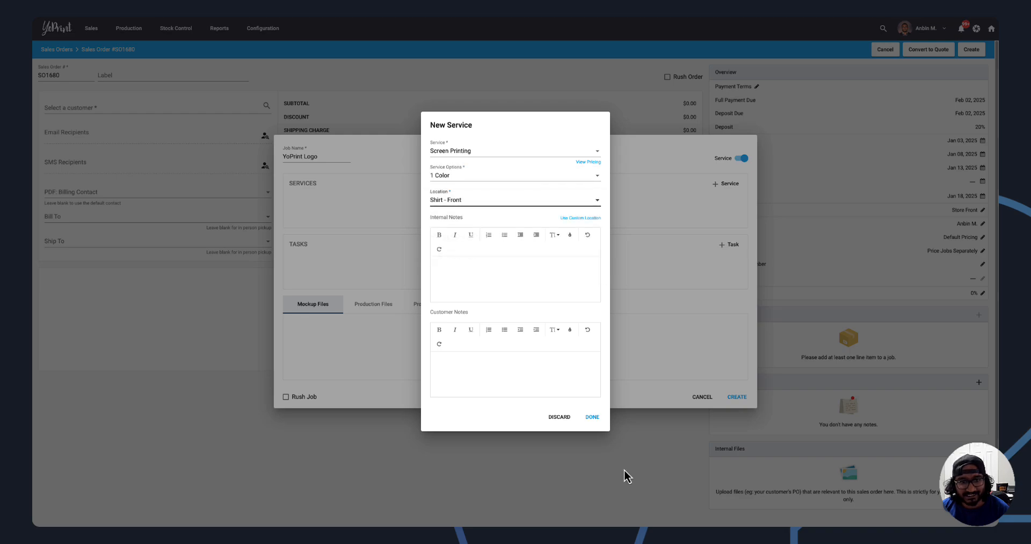
left_click(591, 418)
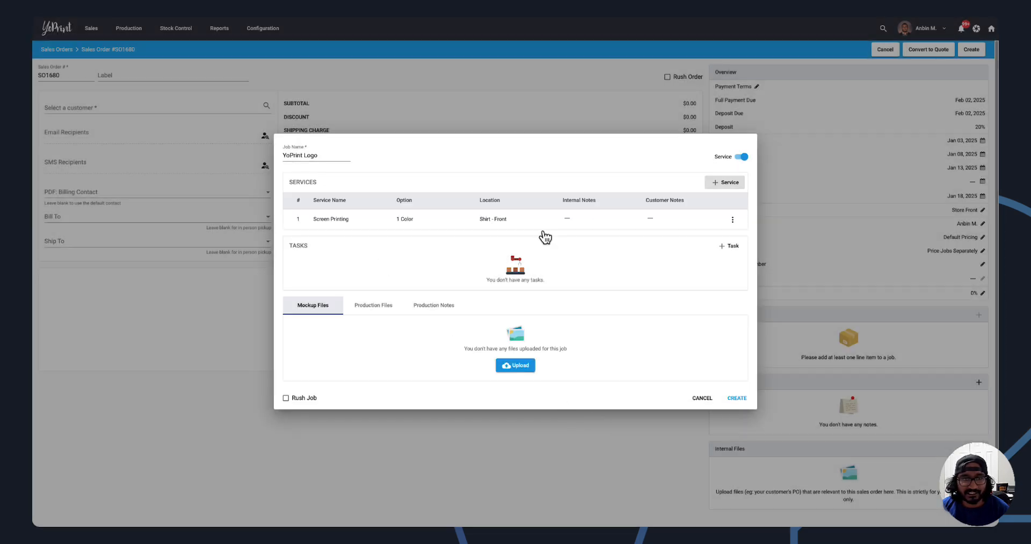
Add an Embroidery service with 3000 count at Shirt - Front to the YoPrint Logo job.
double_click(308, 226)
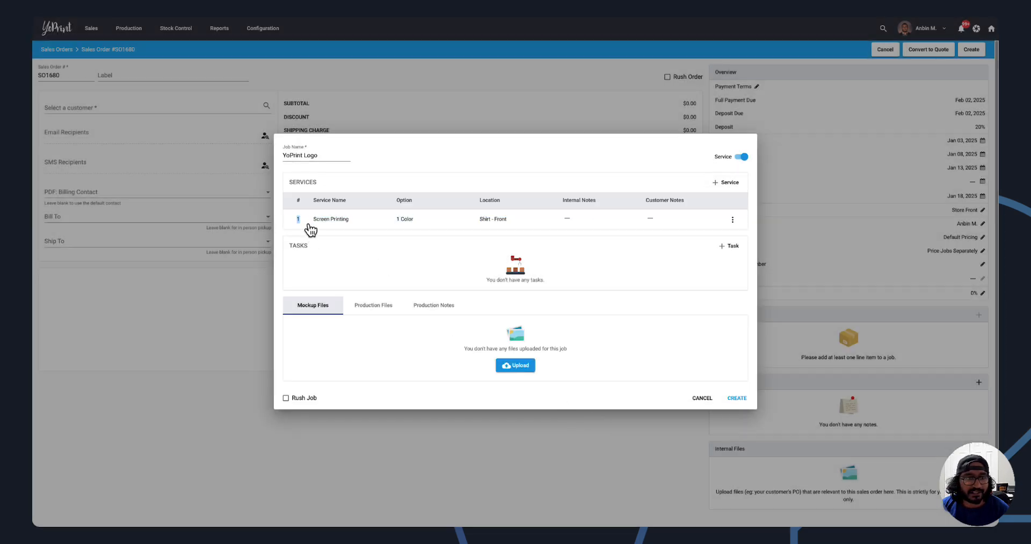
left_click(731, 182)
left_click(459, 154)
left_click(451, 171)
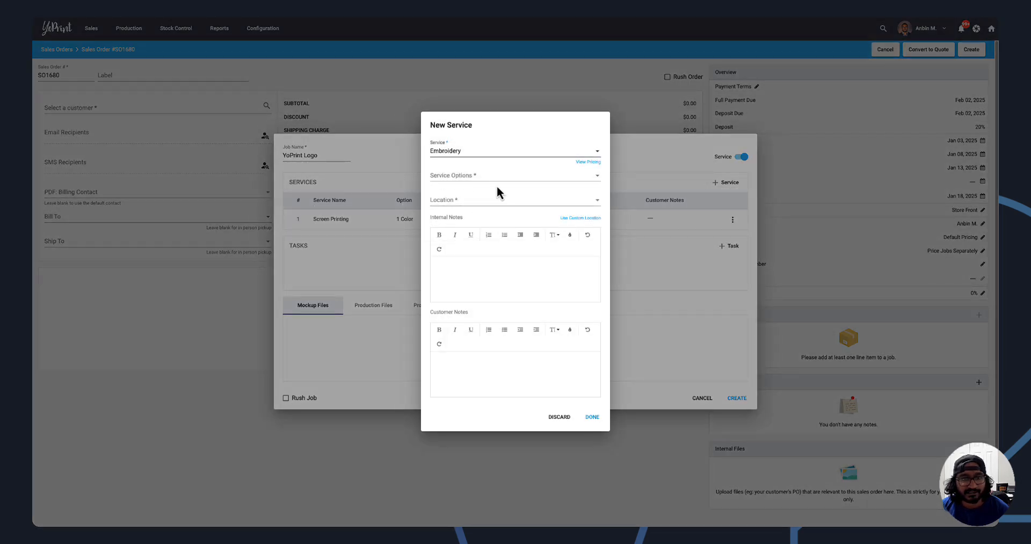
left_click(492, 178)
left_click(490, 181)
left_click(486, 201)
left_click(482, 204)
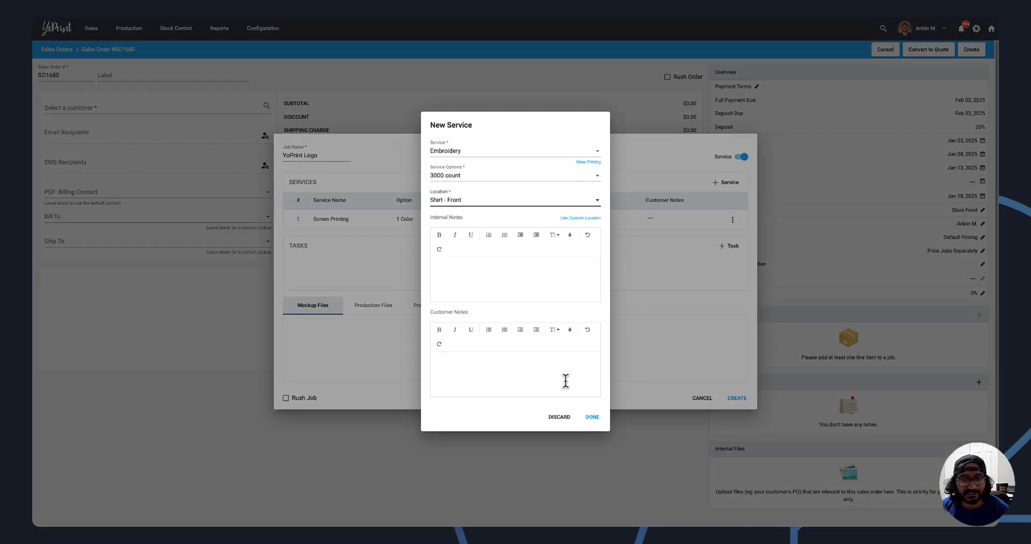
left_click(591, 417)
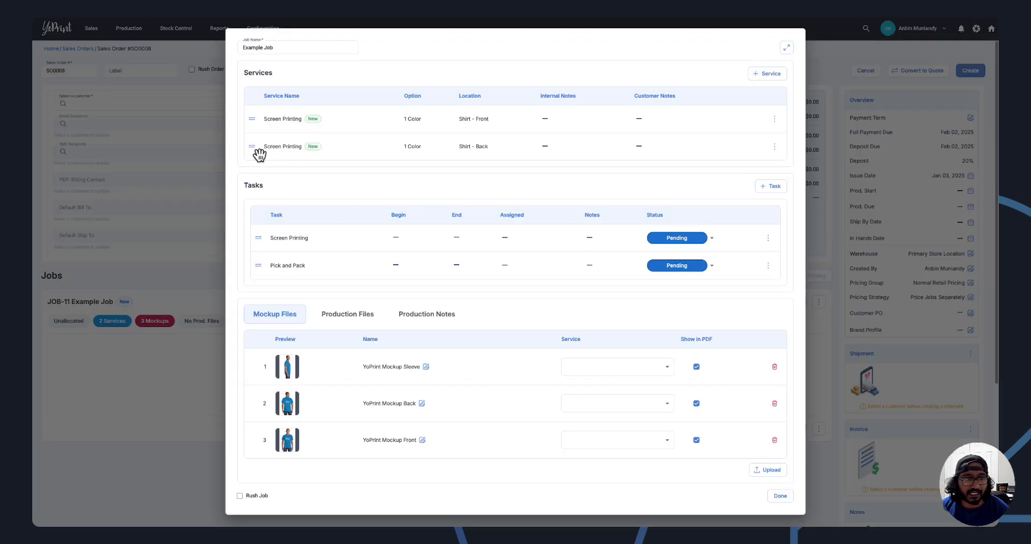
In the new version's Example Job, move the Shirt - Back service above Shirt - Front and add an Embroidery service with 3000 count at Shirt - Left Pocket.
left_click_drag(258, 154, 259, 134)
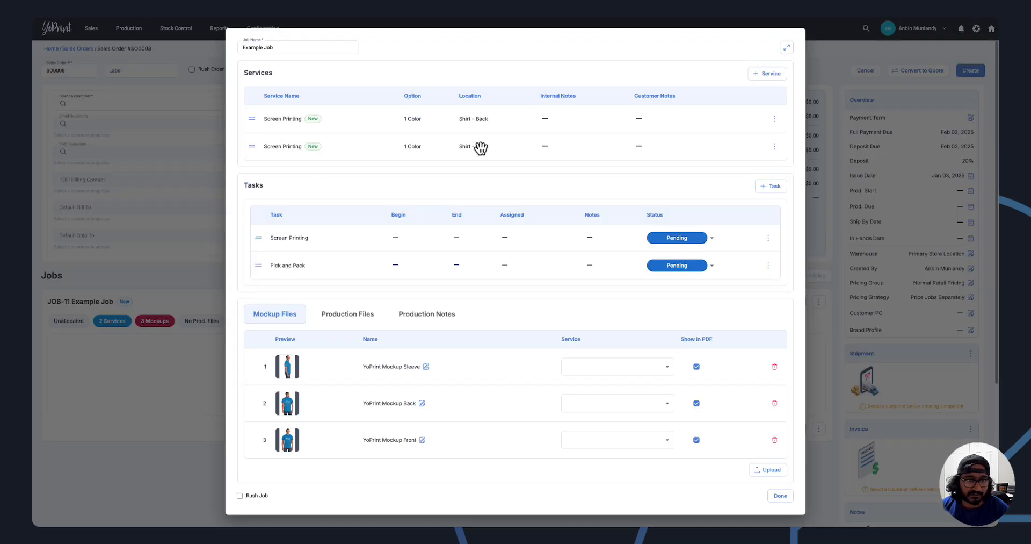
left_click(767, 73)
left_click(436, 152)
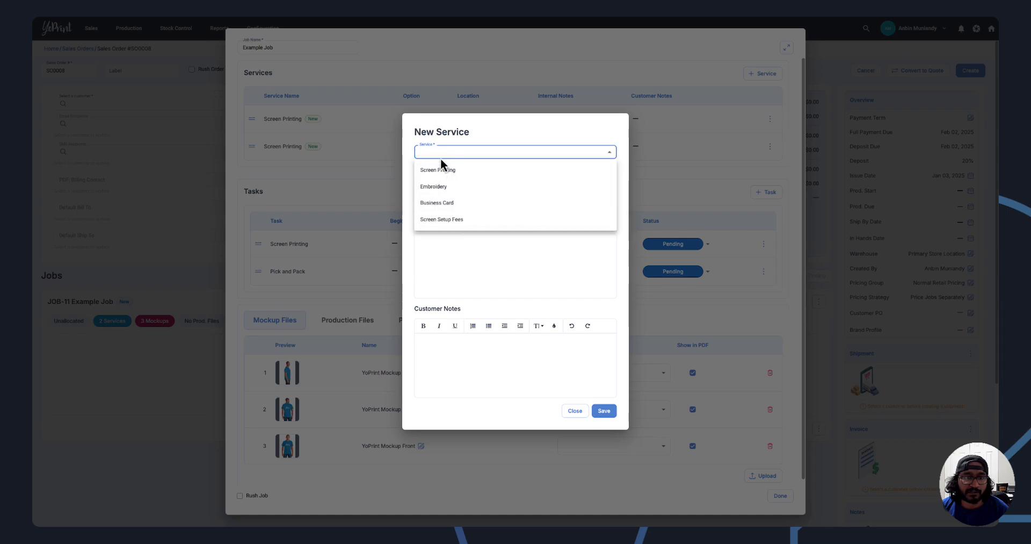
left_click(437, 187)
left_click(453, 167)
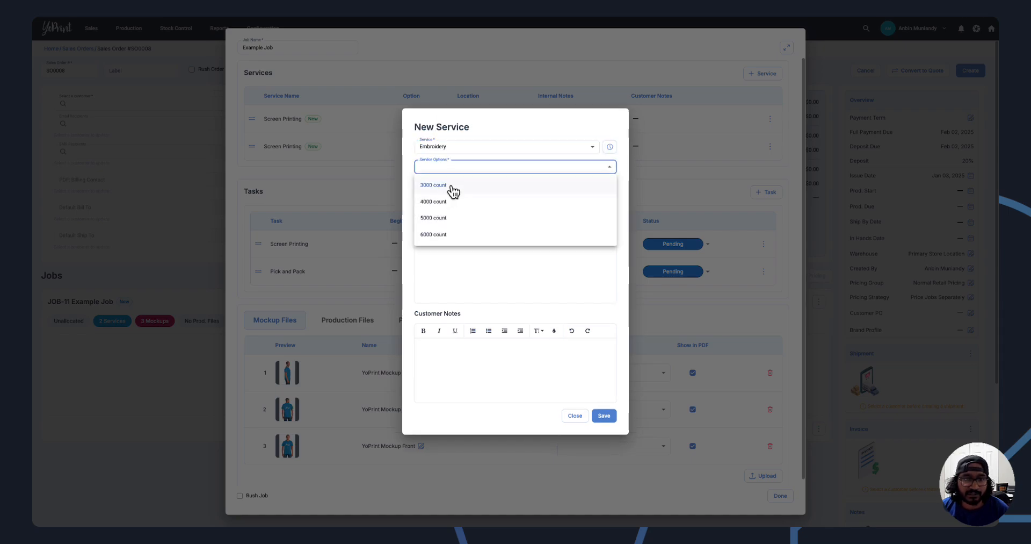
left_click(452, 188)
left_click(439, 188)
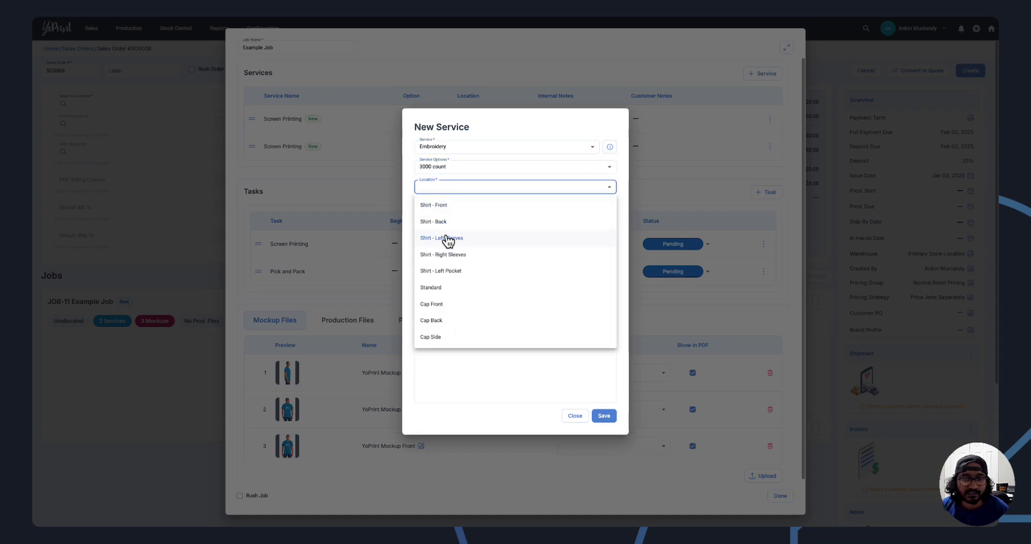
left_click(454, 271)
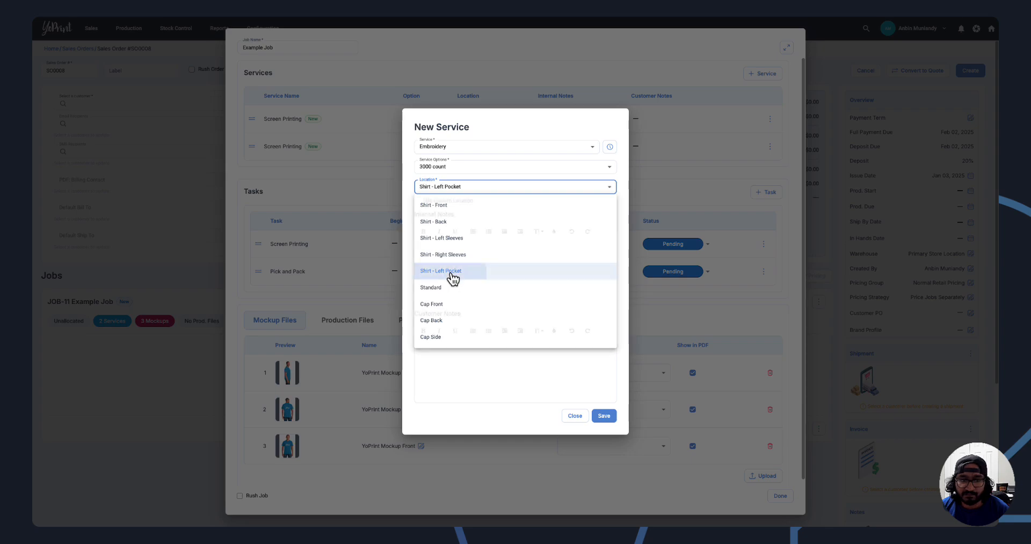
left_click(606, 417)
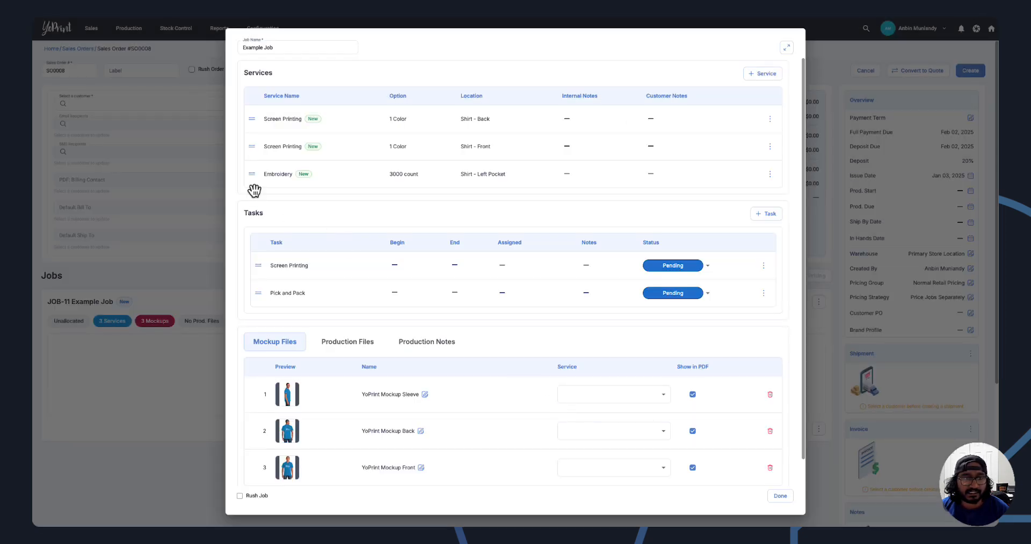
Move the Embroidery service between the two Screen Printing services and finish editing Example Job.
left_click_drag(252, 174, 255, 146)
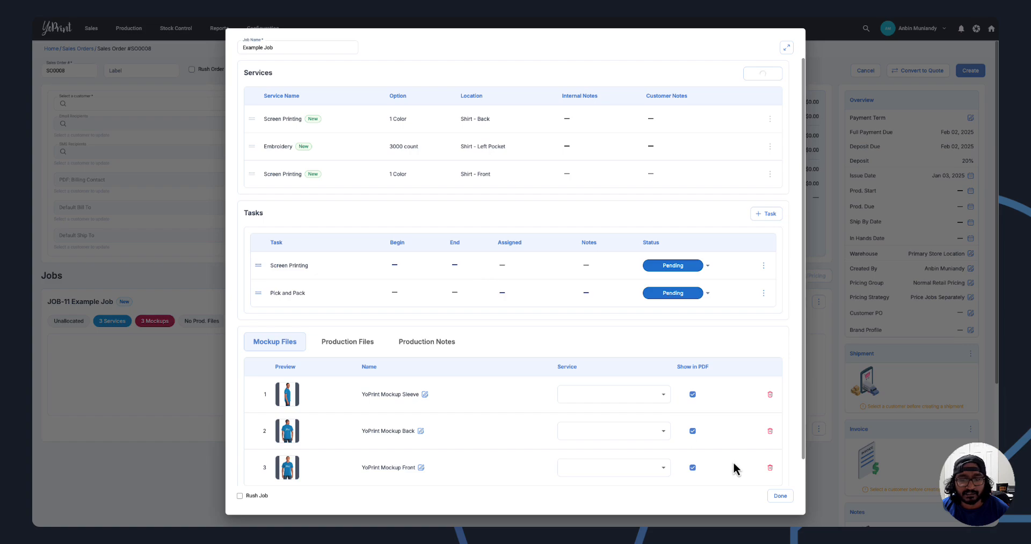
left_click(780, 495)
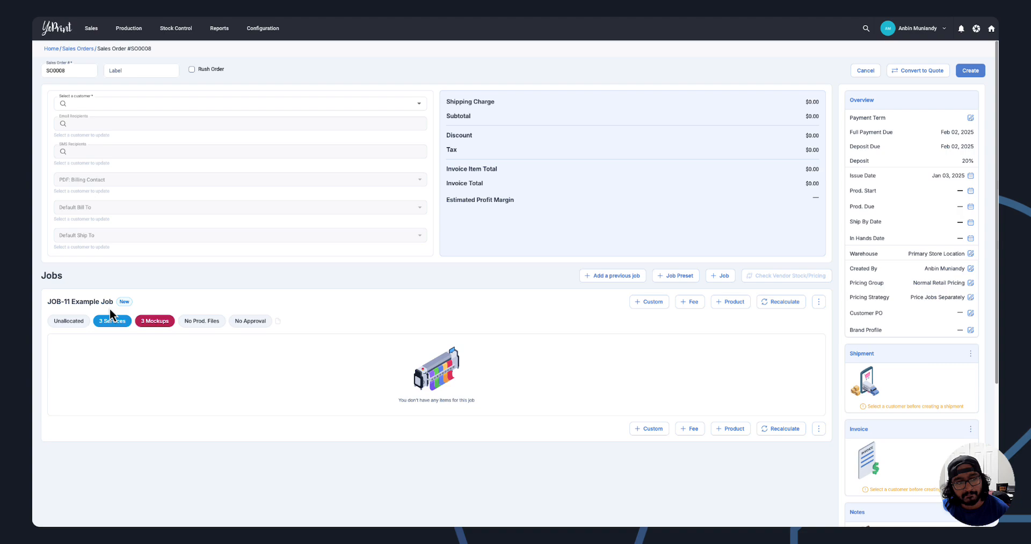
Reopen Example Job and move the Pick and Pack task above the Screen Printing task.
left_click(134, 300)
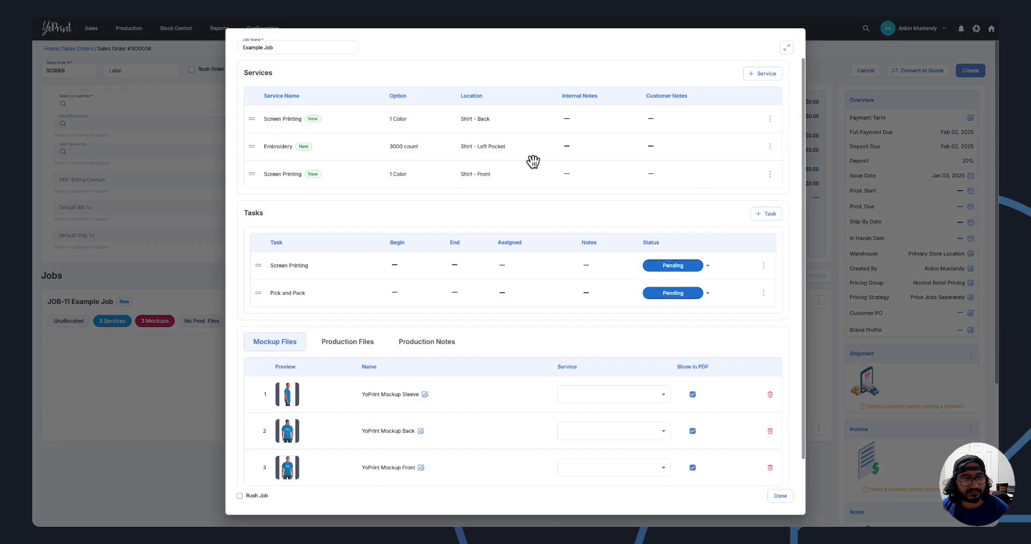
left_click_drag(265, 299, 261, 267)
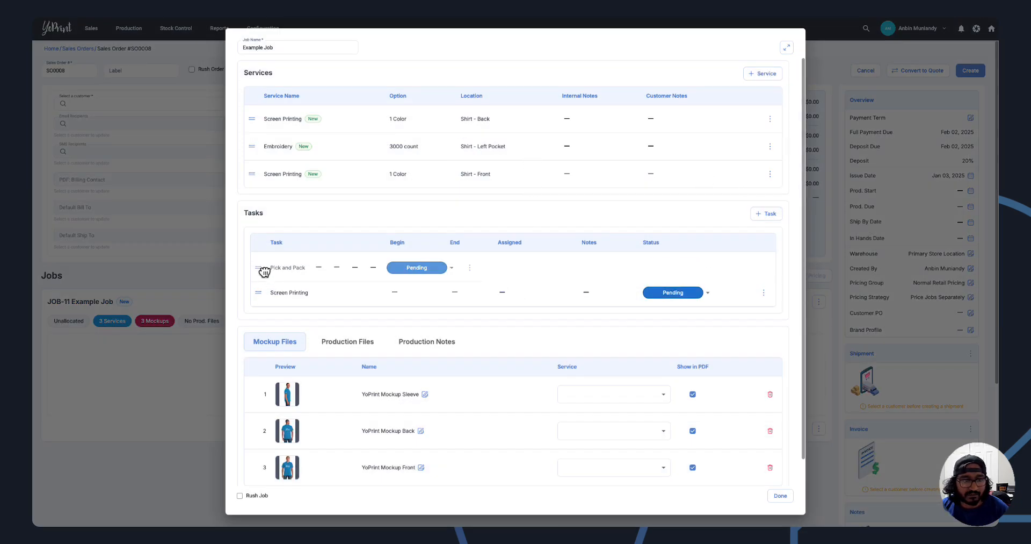
left_click(782, 496)
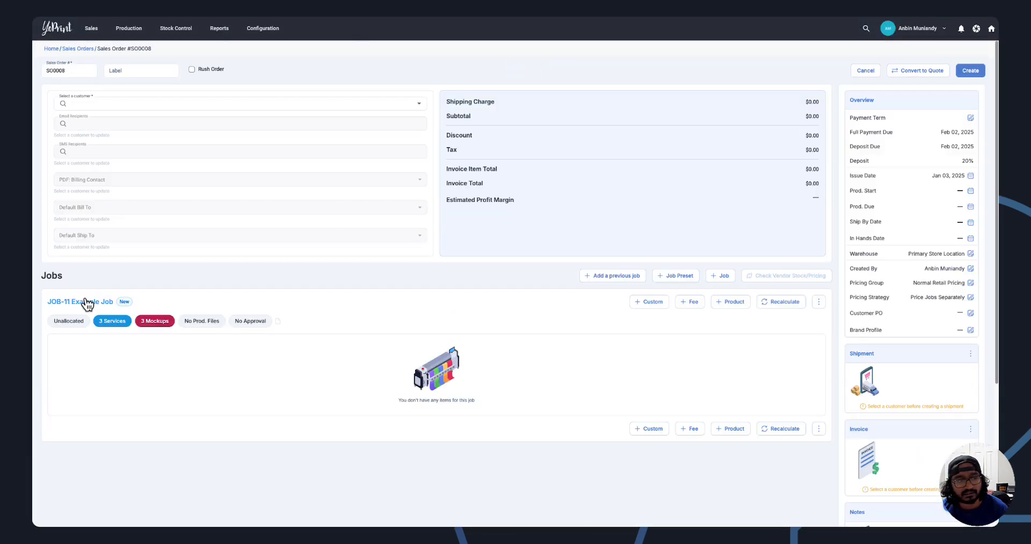
Reopen Example Job to check its task order, mockup files and production files.
left_click(86, 303)
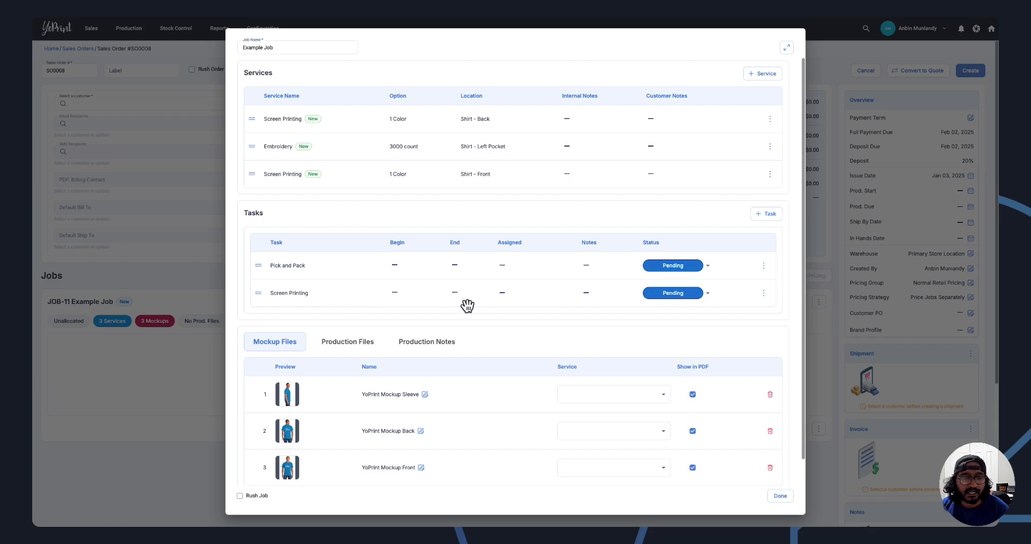
scroll(463, 320, "down", 1)
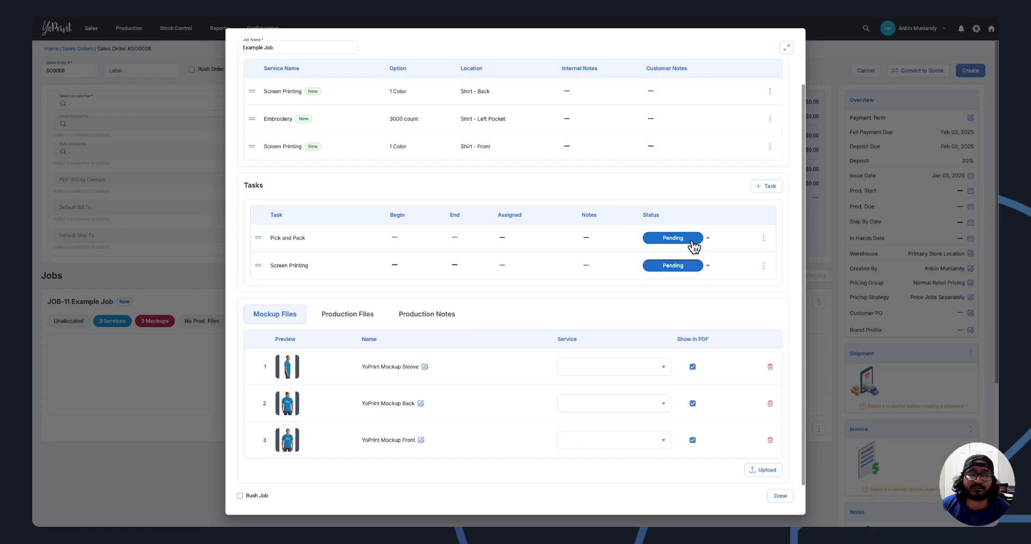
left_click(362, 313)
left_click(438, 369)
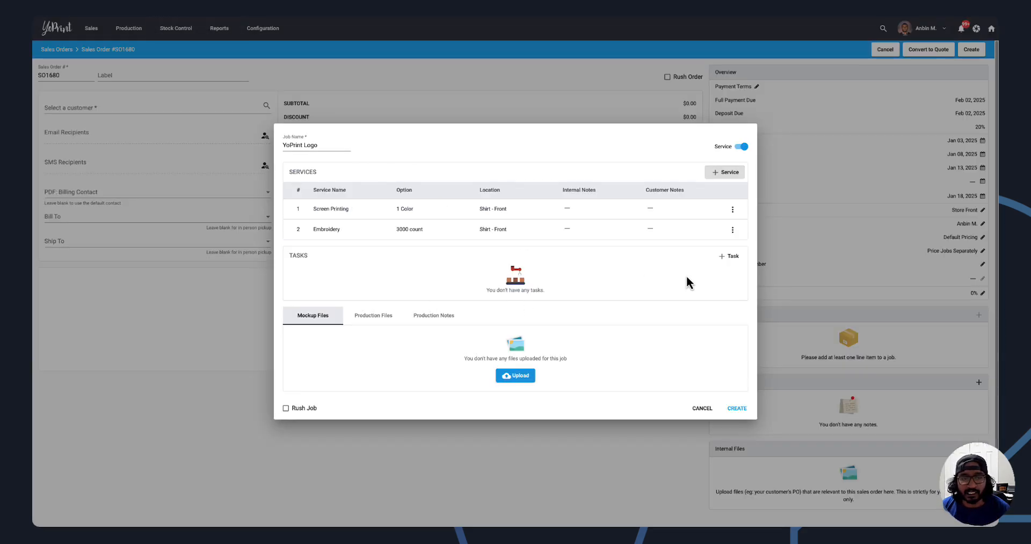
In the old version's YoPrint Logo job, add a task from the Screen Printing preset and open the task's options.
left_click(722, 258)
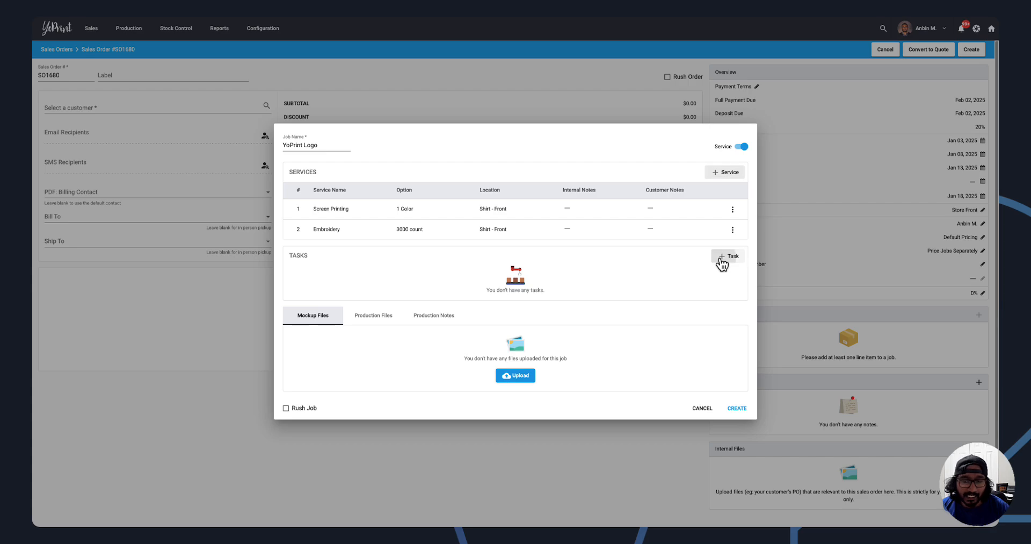
left_click(490, 162)
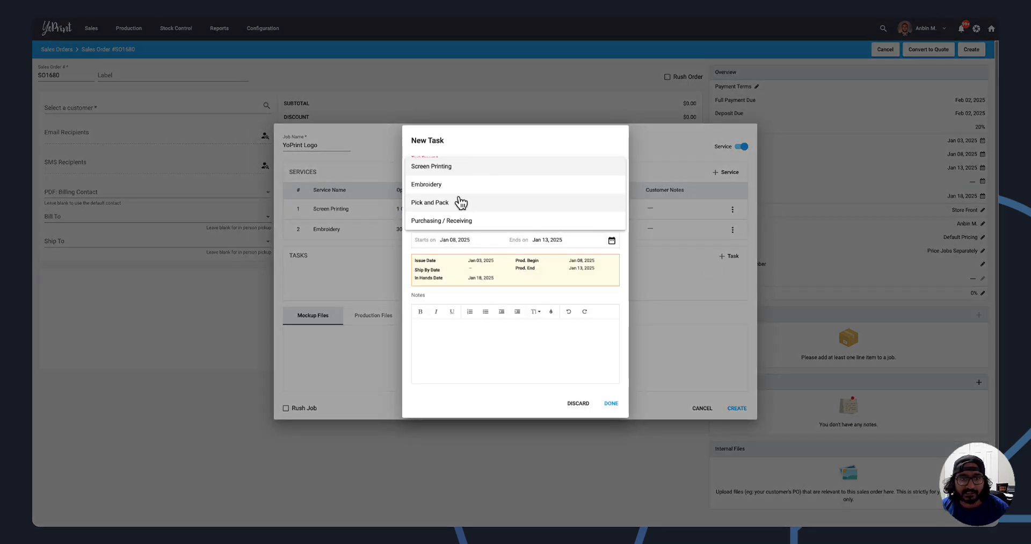
left_click(458, 167)
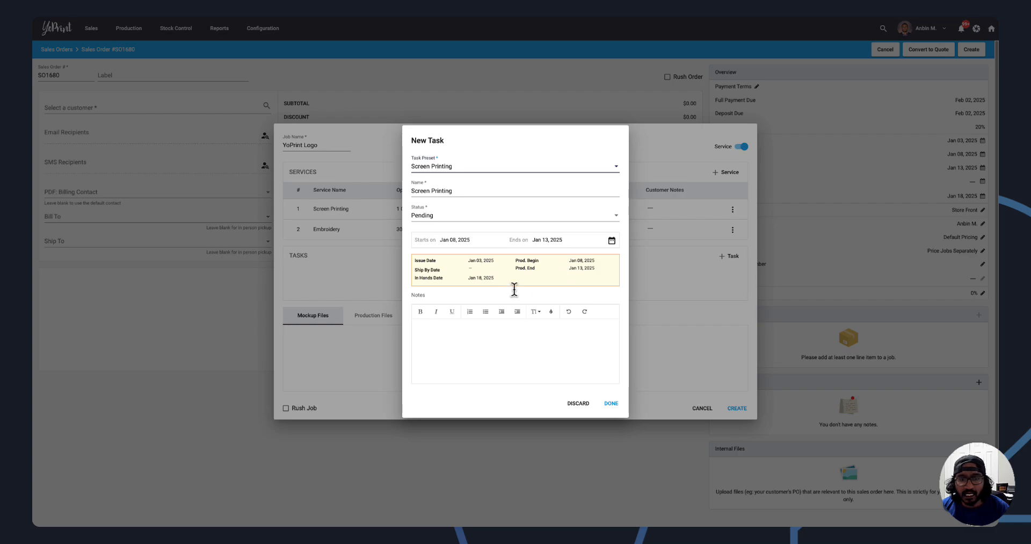
left_click(612, 404)
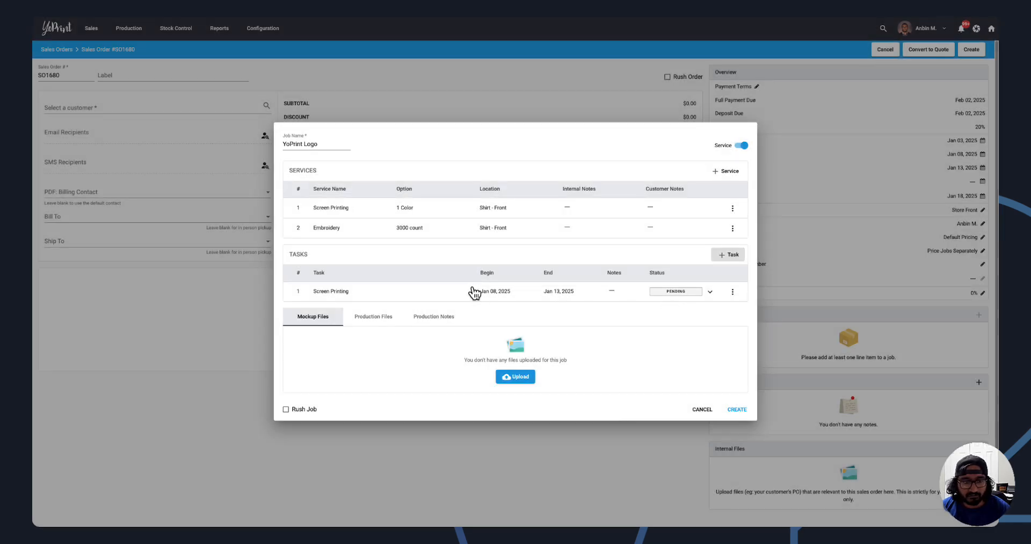
left_click(733, 291)
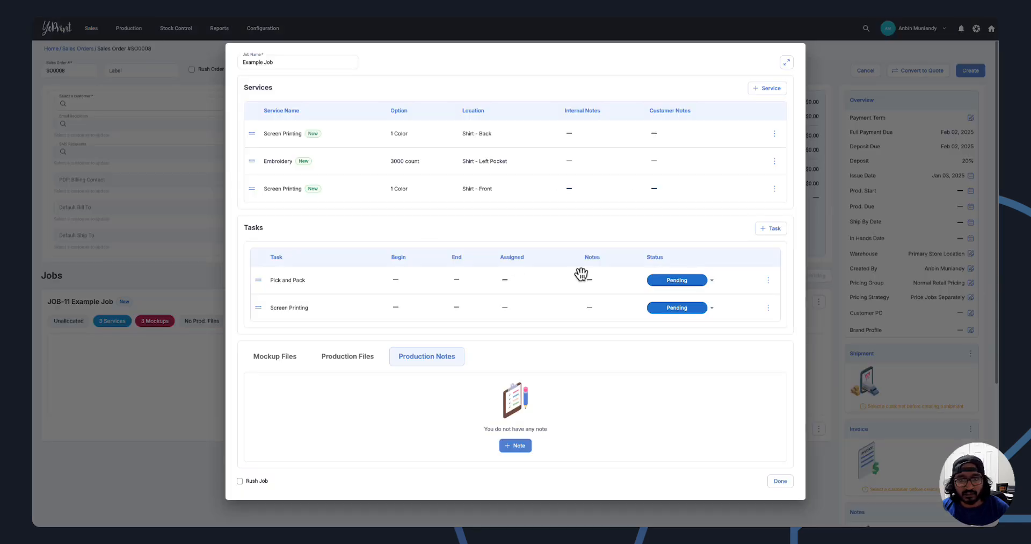
In the new version's Example Job, start a new task using the Embroidery preset.
left_click(772, 228)
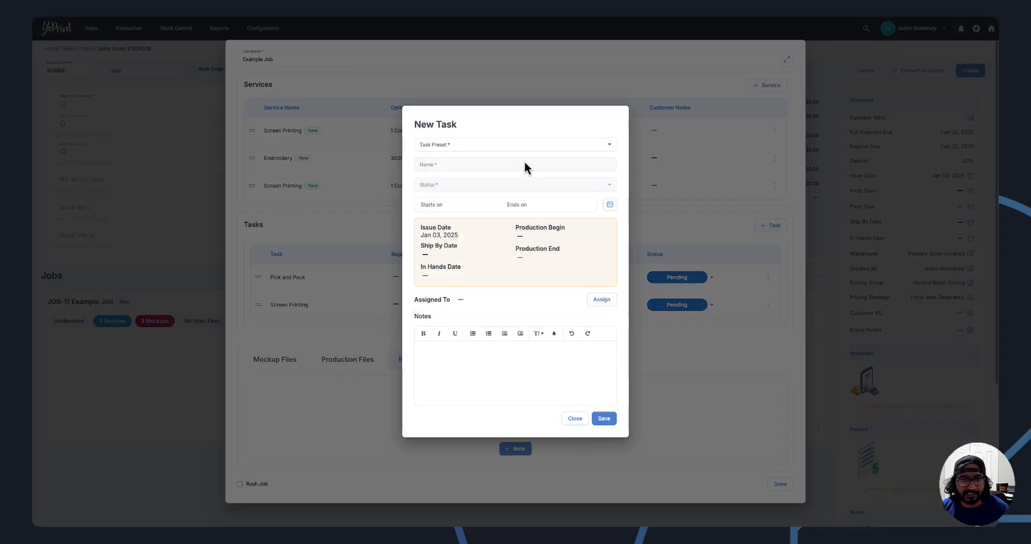
left_click(520, 145)
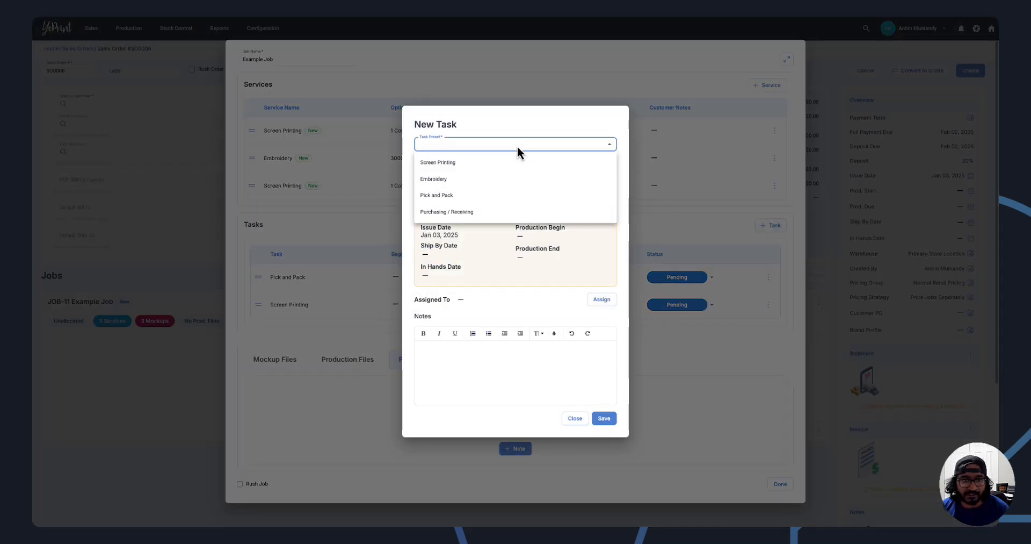
left_click(488, 180)
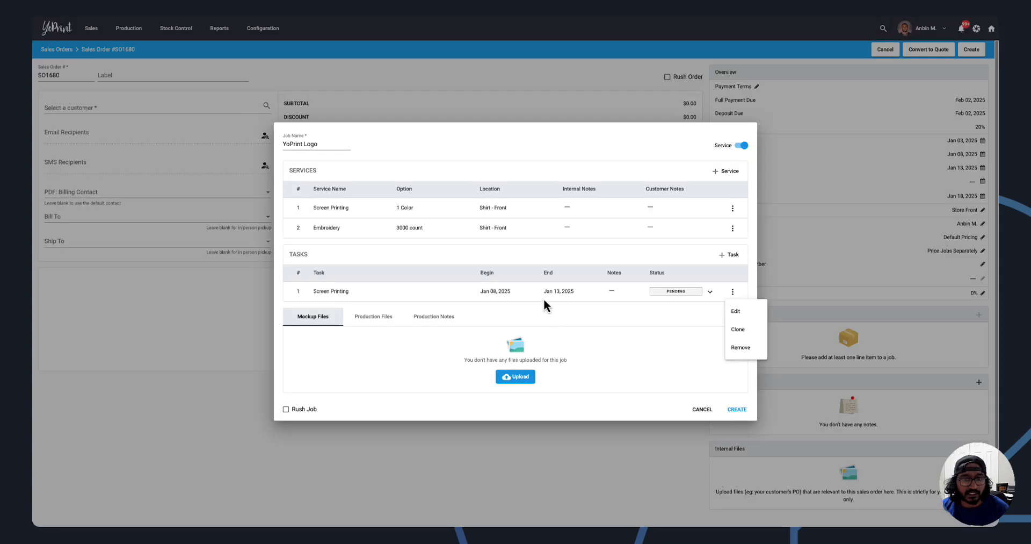
Open the old version's Screen Printing task for editing and view its date range calendar.
left_click(633, 300)
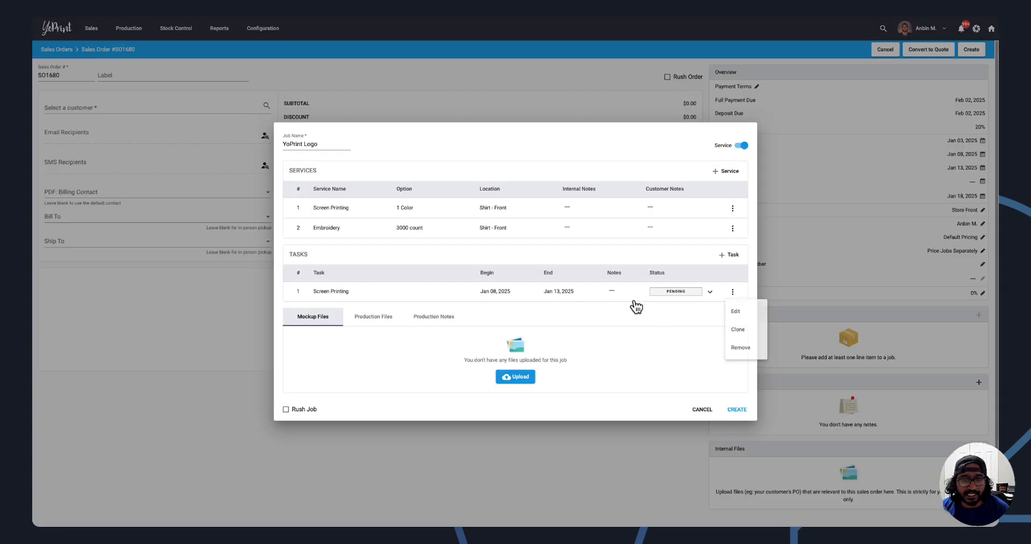
left_click(599, 296)
left_click(570, 243)
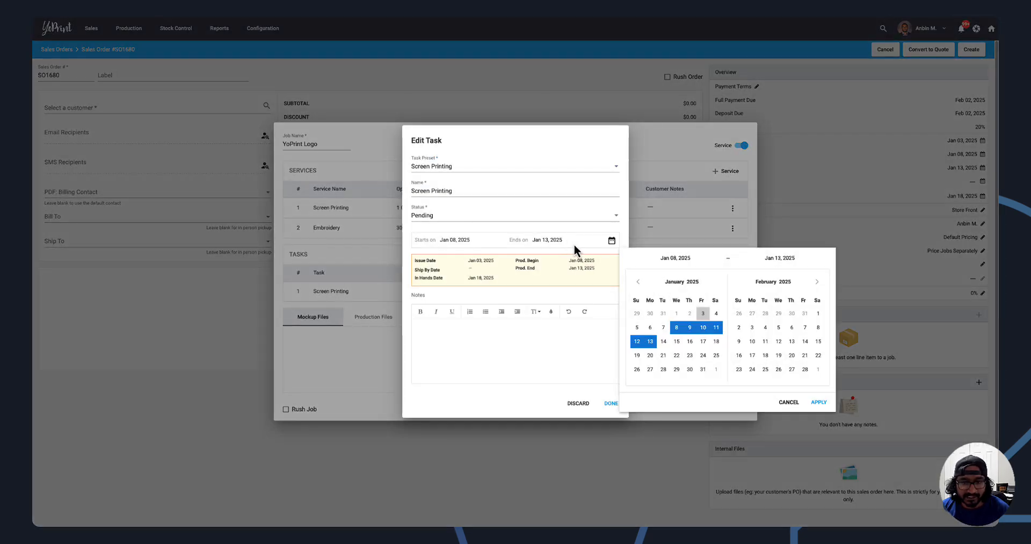
left_click(554, 360)
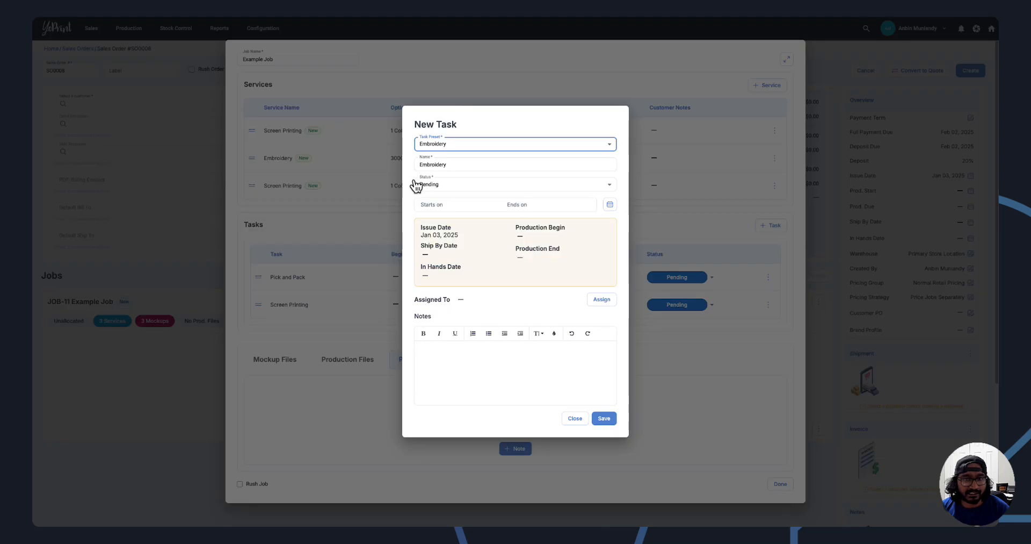
Try a date range of Jan 03 to Jan 05, 2025 on the new version's Embroidery task and clear it again.
left_click(531, 207)
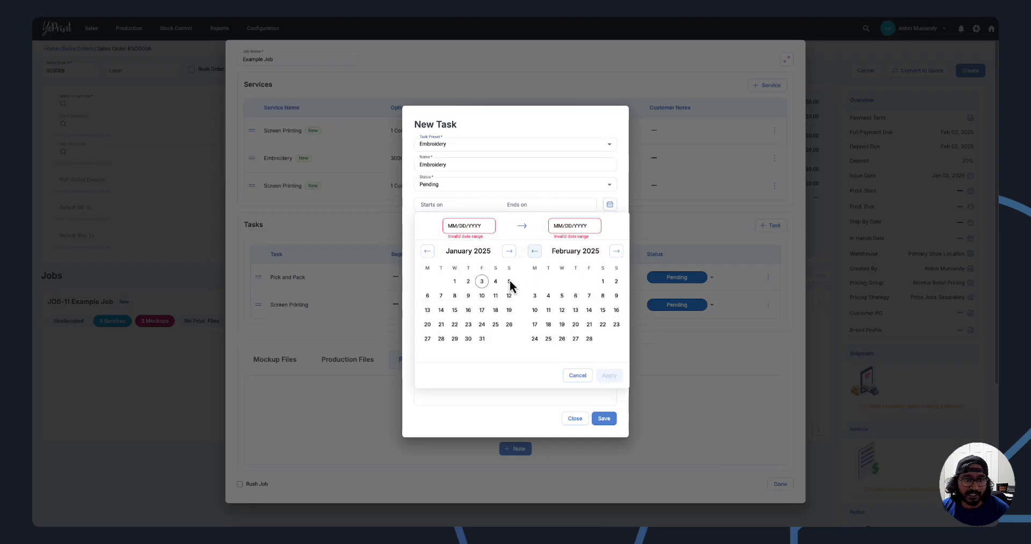
left_click(482, 281)
left_click(509, 281)
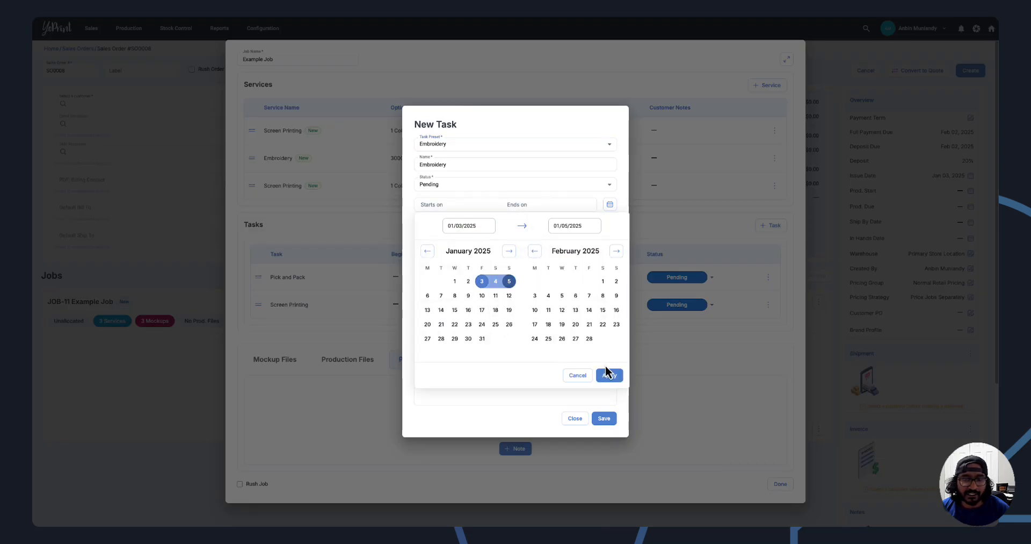
left_click(609, 375)
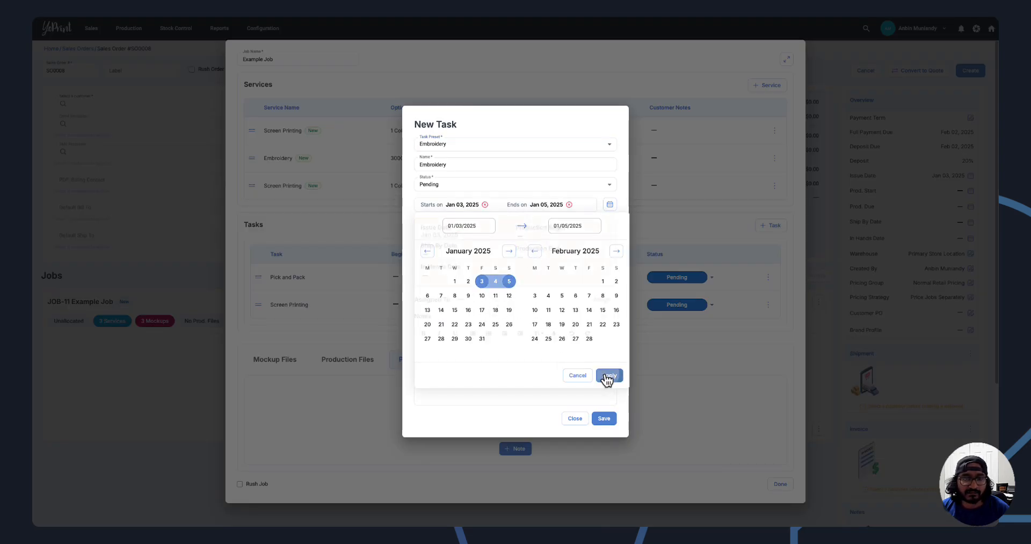
left_click(485, 206)
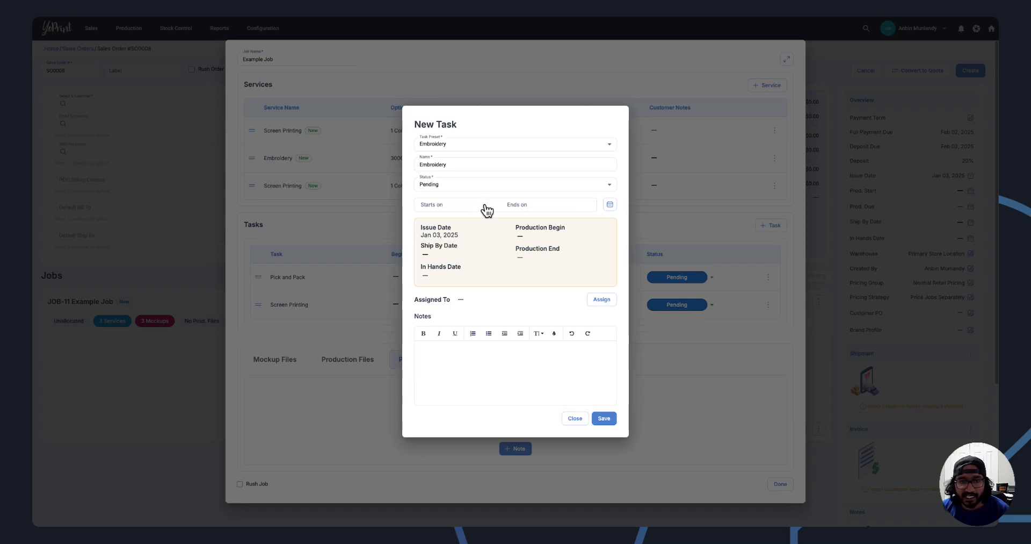
Assign both listed users to the Embroidery task and save it.
left_click(603, 300)
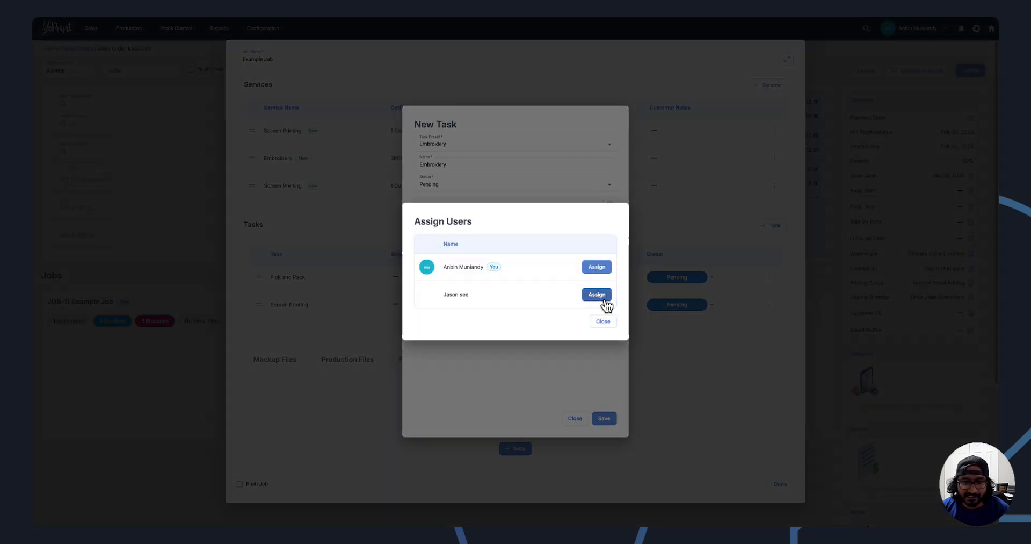
left_click(594, 274)
left_click(596, 294)
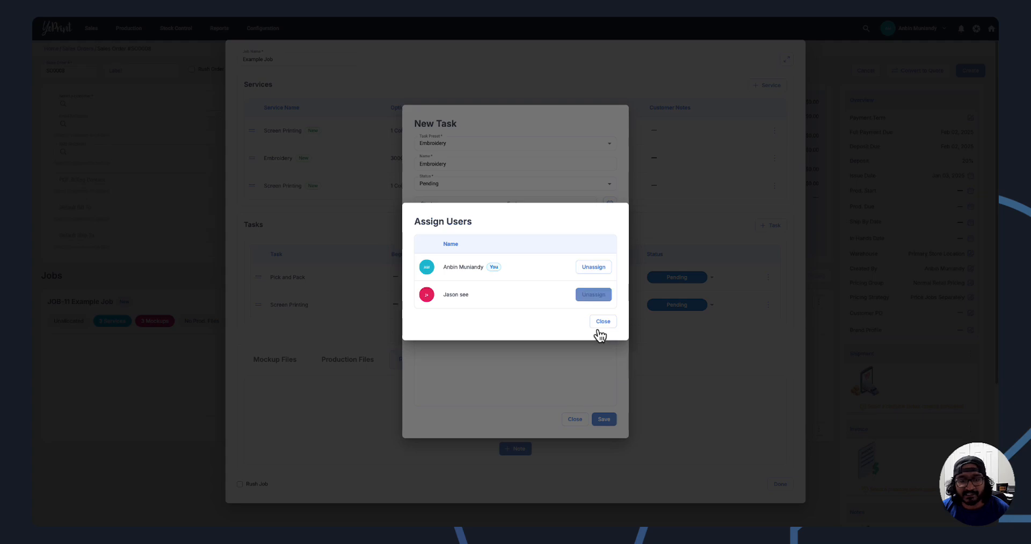
left_click(603, 320)
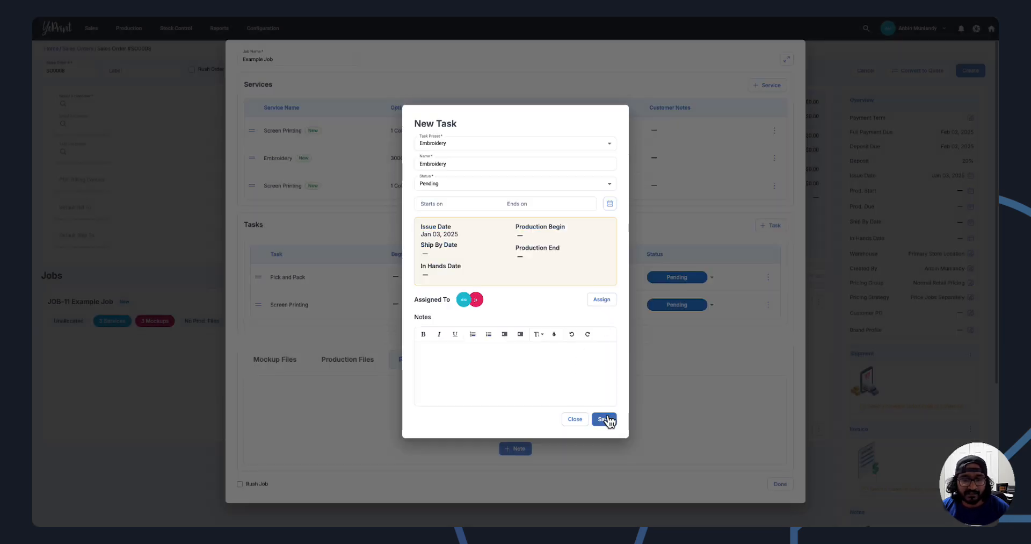
left_click(602, 419)
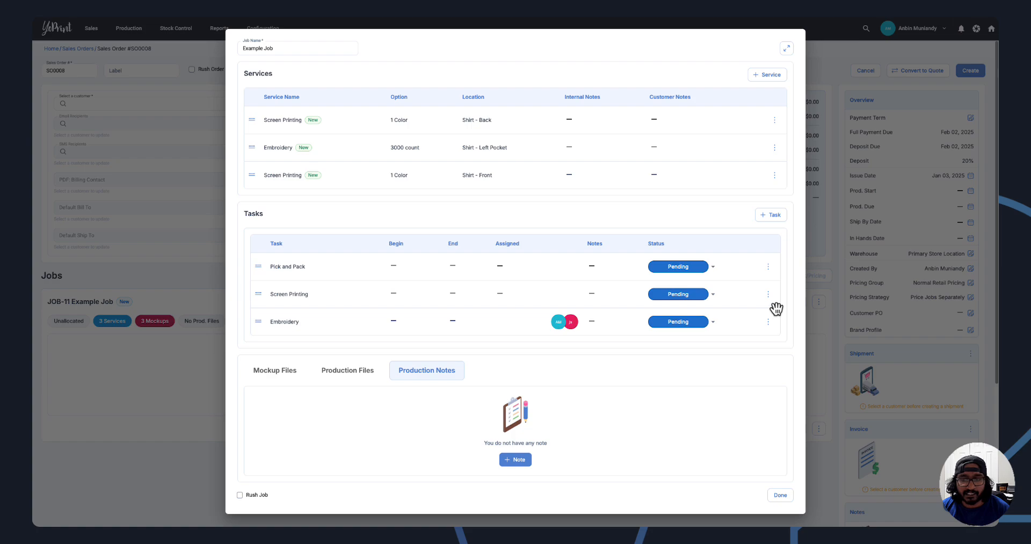
View the Screen Printing task's user assignment from its row and its edit form, and discard the old version's open task edit.
left_click(768, 294)
left_click(779, 337)
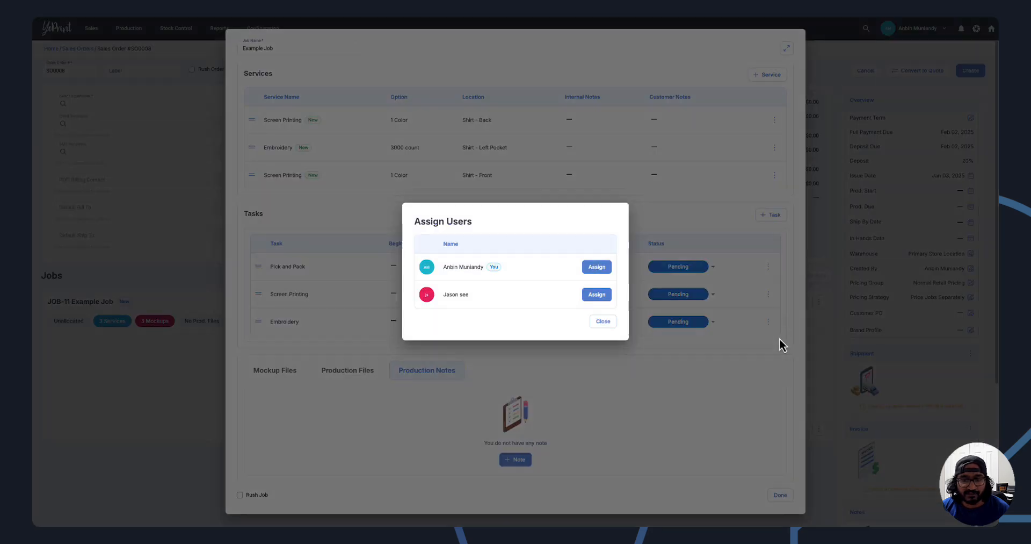
left_click(606, 327)
left_click(739, 306)
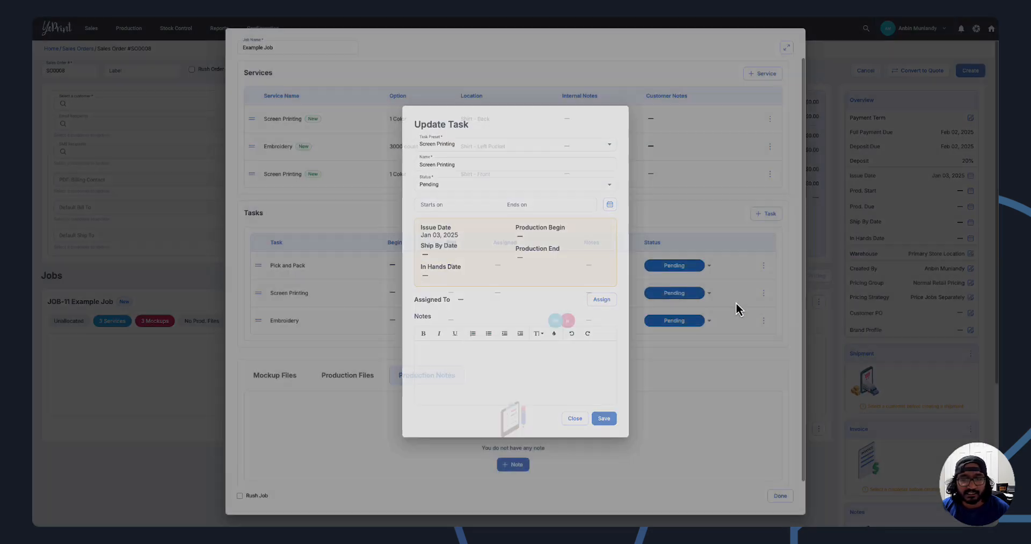
left_click(600, 299)
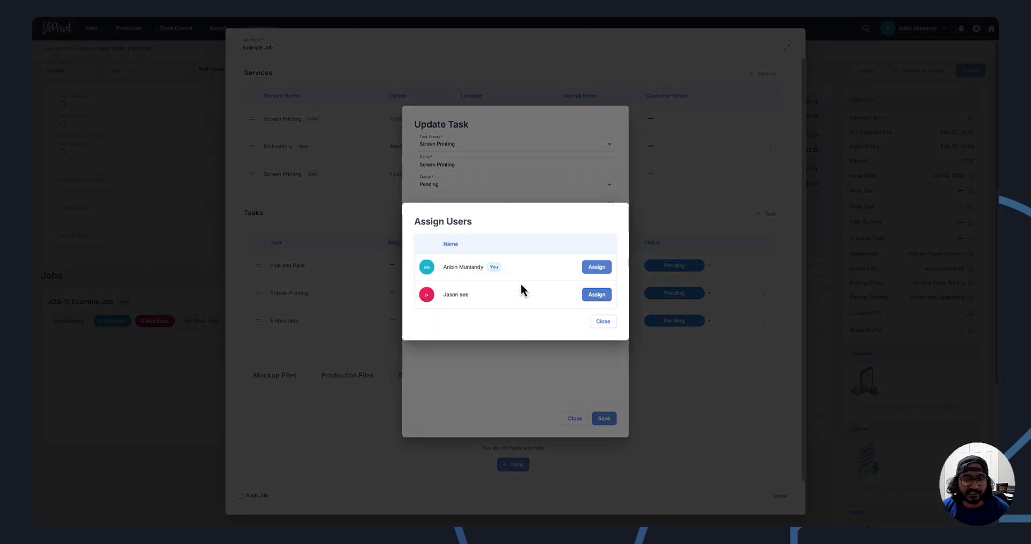
left_click(603, 322)
left_click(575, 419)
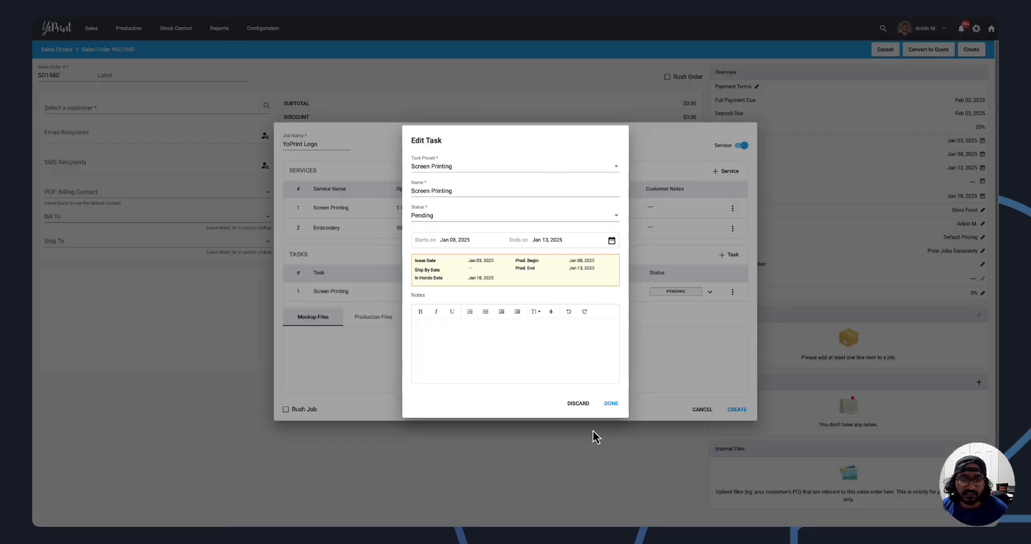
left_click(579, 404)
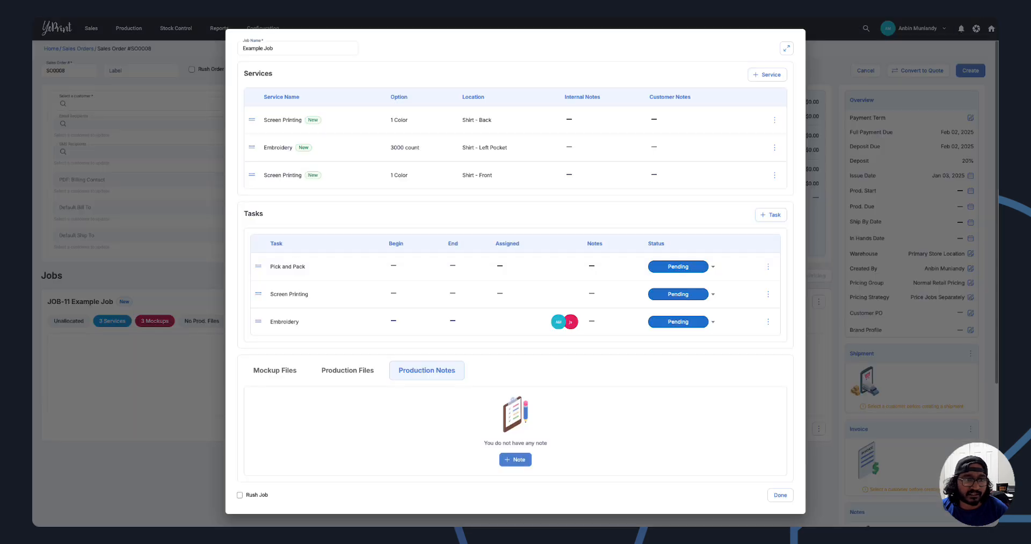
Expand the new version's Example Job form to full screen, restore its size and finish editing the job.
left_click(787, 49)
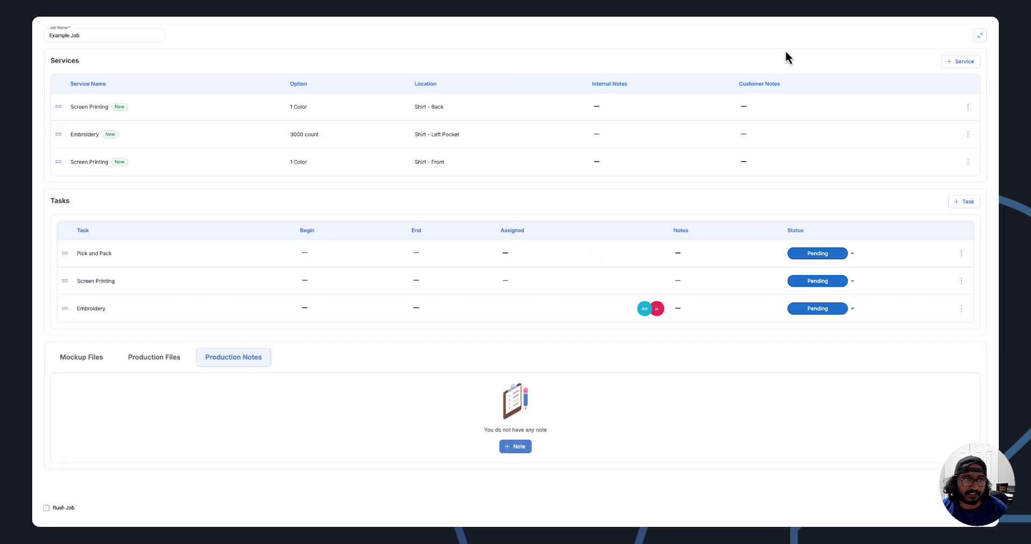
left_click(982, 36)
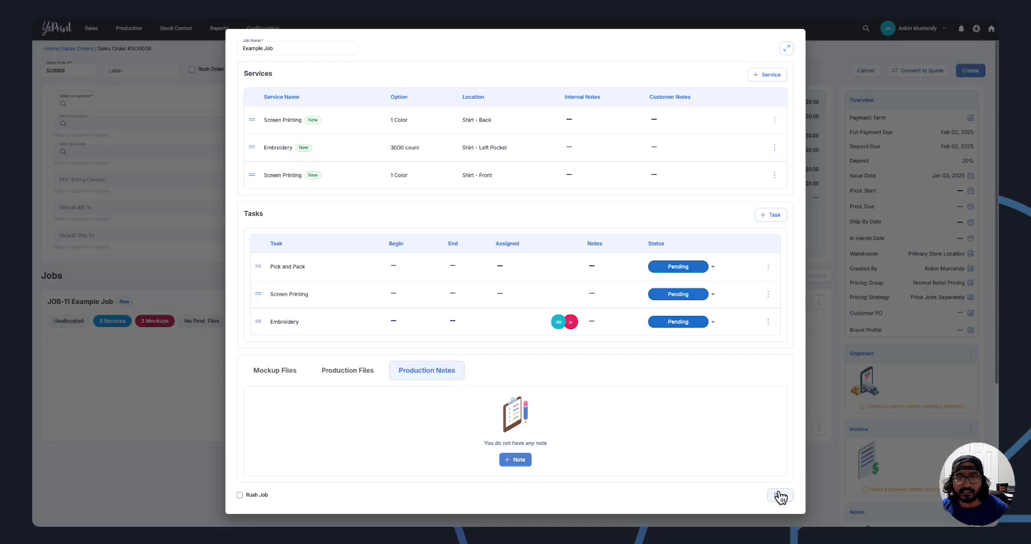
left_click(780, 495)
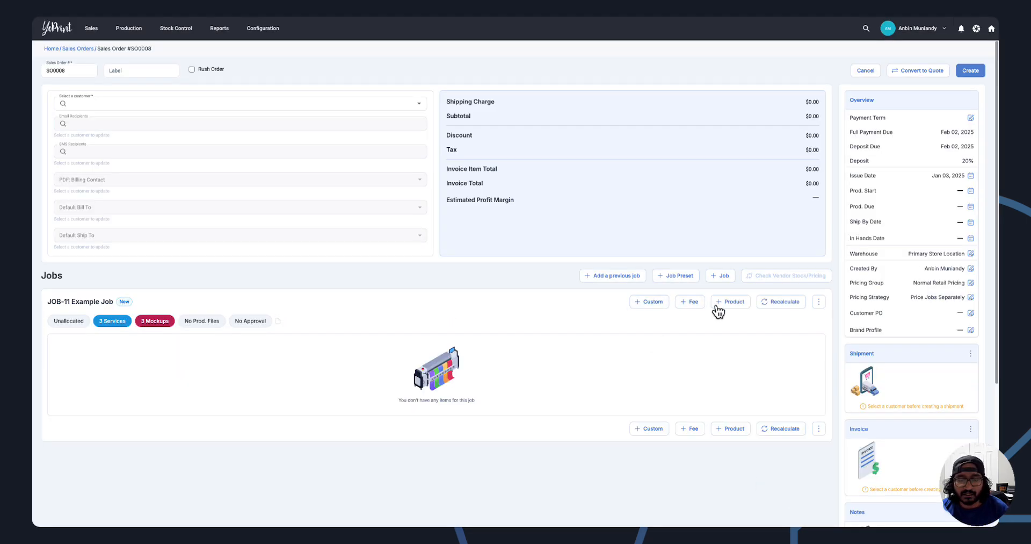
Add a custom line item named Line Item to Example Job with quantity 1 and a total of $5.00.
left_click(649, 301)
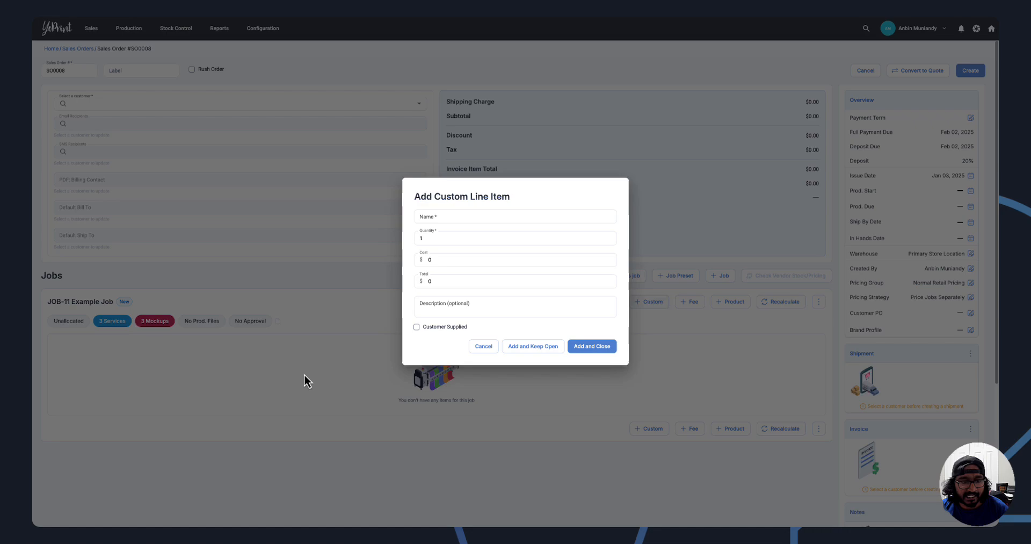
left_click(436, 216)
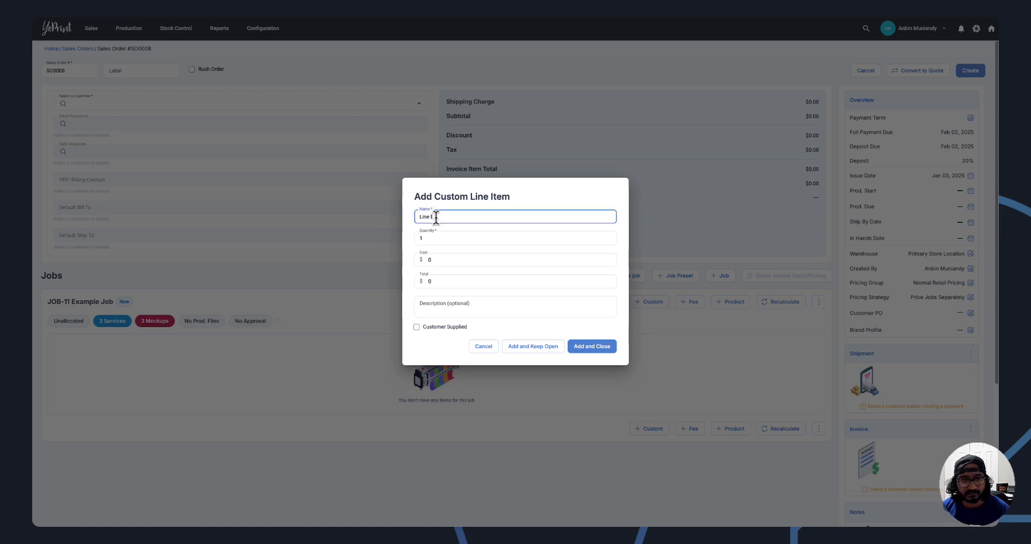
left_click(584, 345)
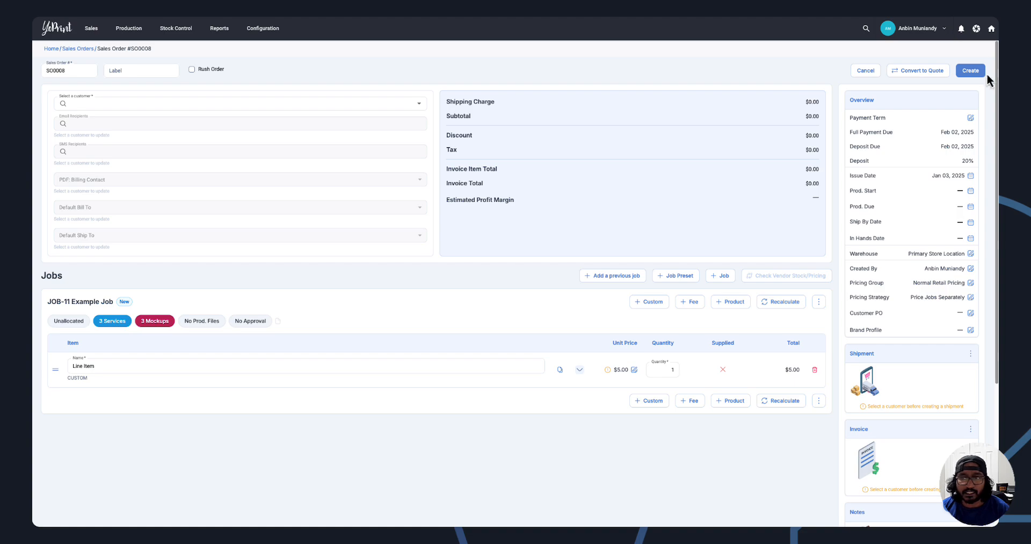
Select Whisk & Roll Bakery as the customer and create the sales order.
left_click(969, 75)
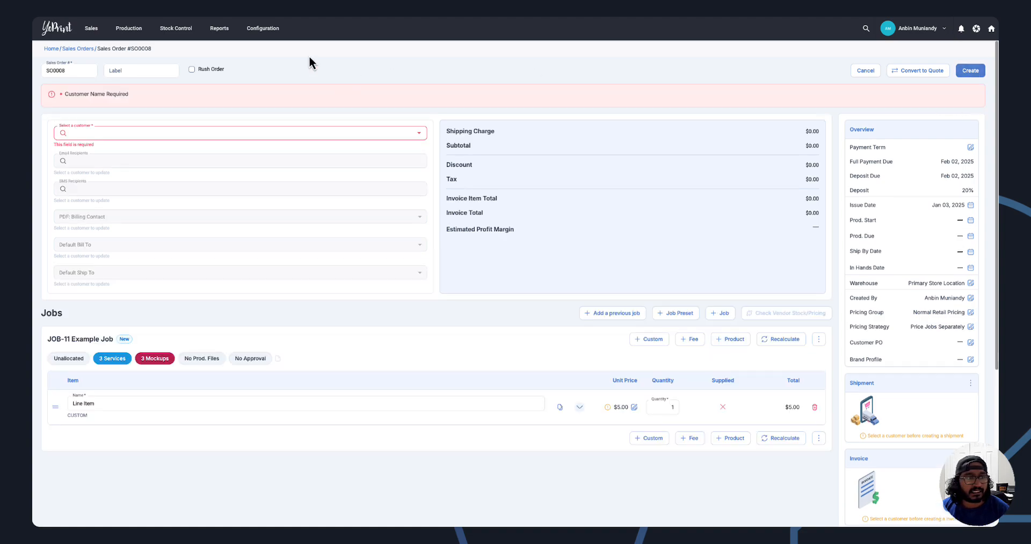
left_click(121, 138)
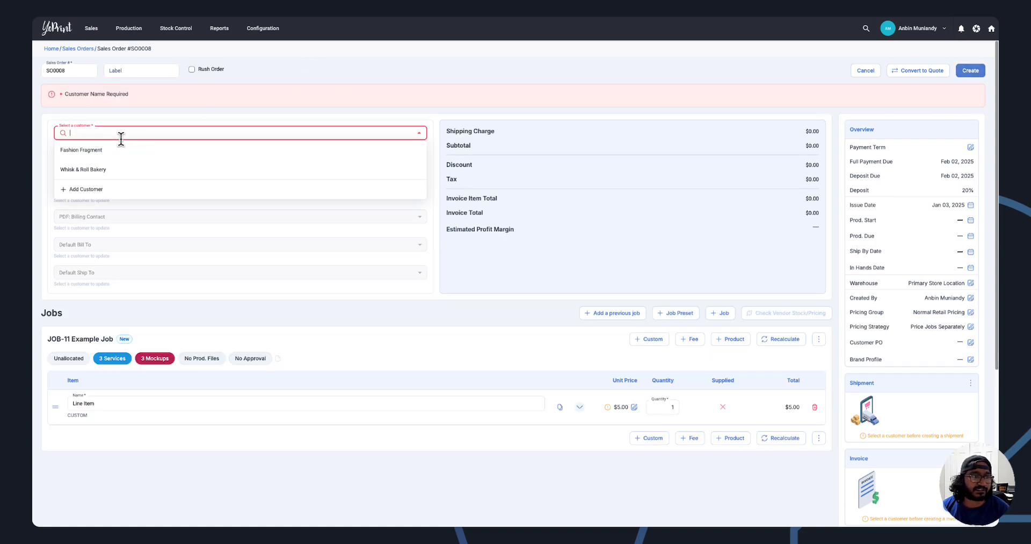
left_click(116, 169)
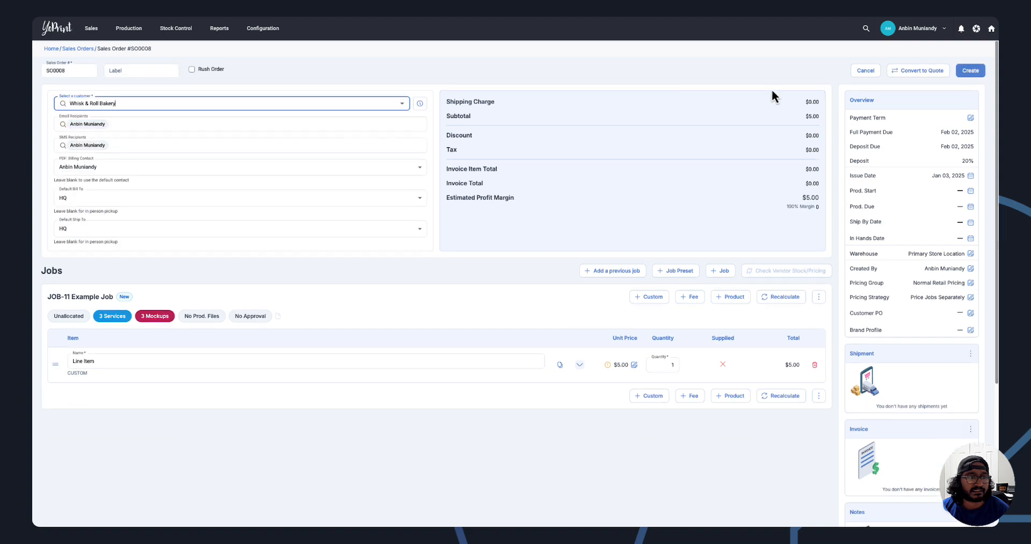
left_click(970, 71)
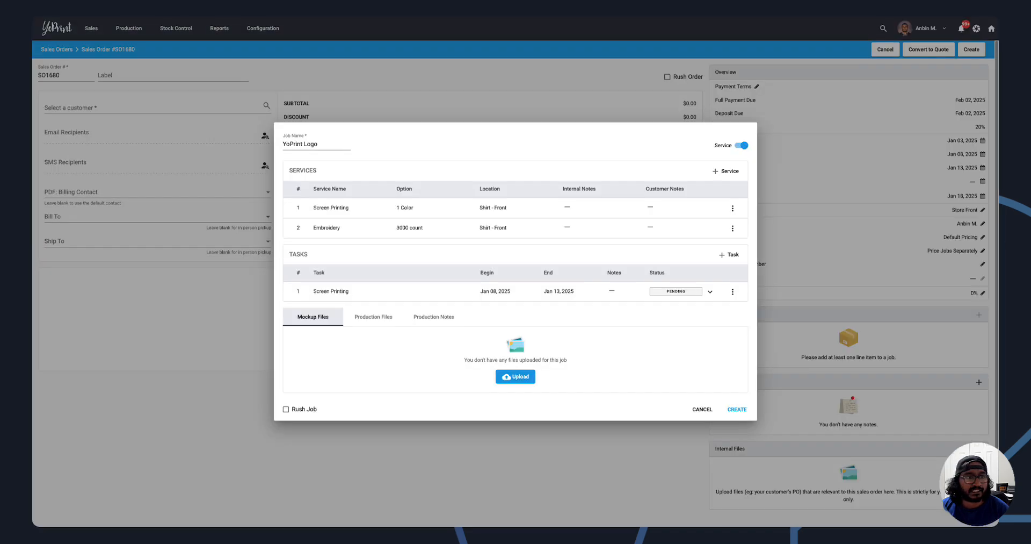
Create the YoPrint Logo job in the old version's sales order.
left_click(739, 411)
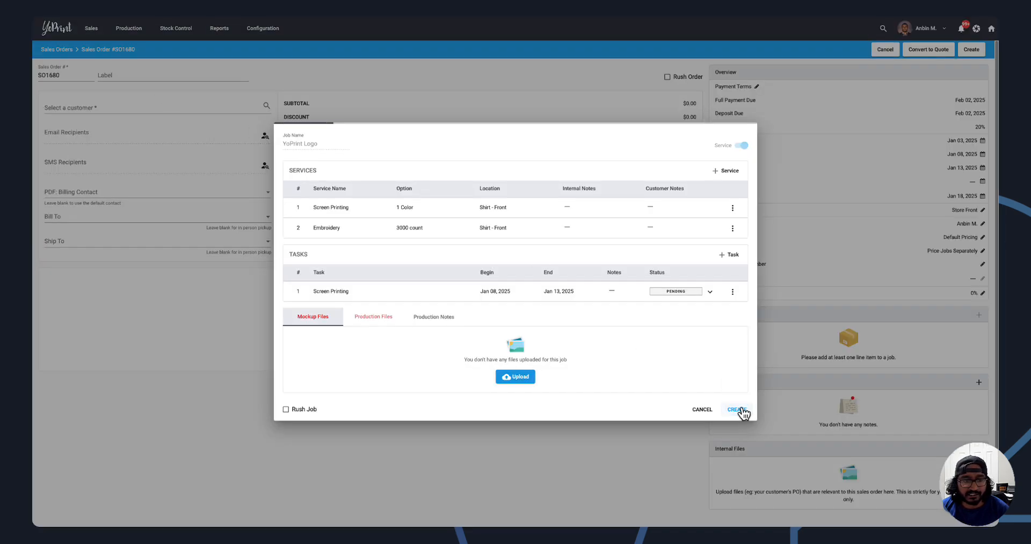
Add a custom line item named Line Item at $4.00 to the YoPrint Logo job and select Whisk & Roll Bakery as the customer.
left_click(505, 293)
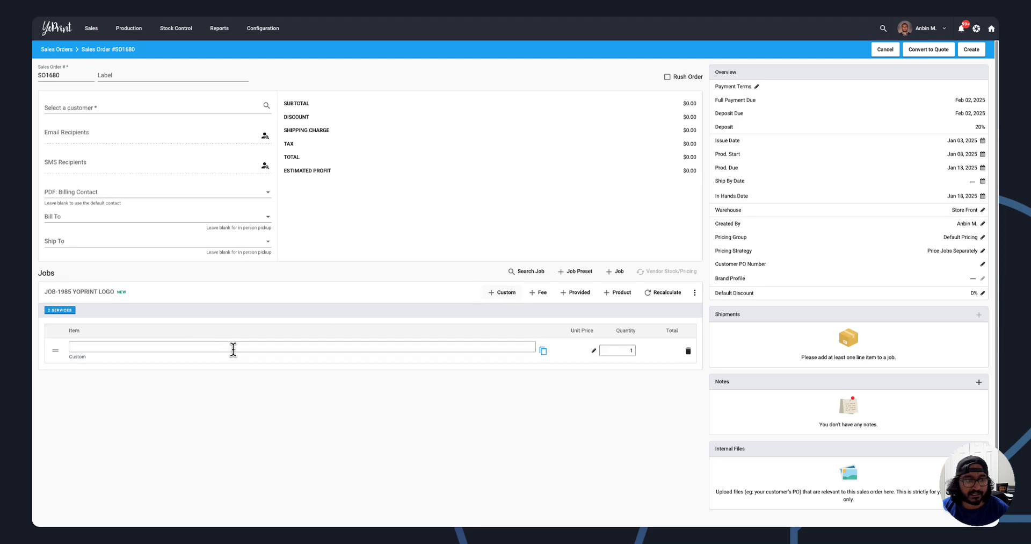
type("Line Item")
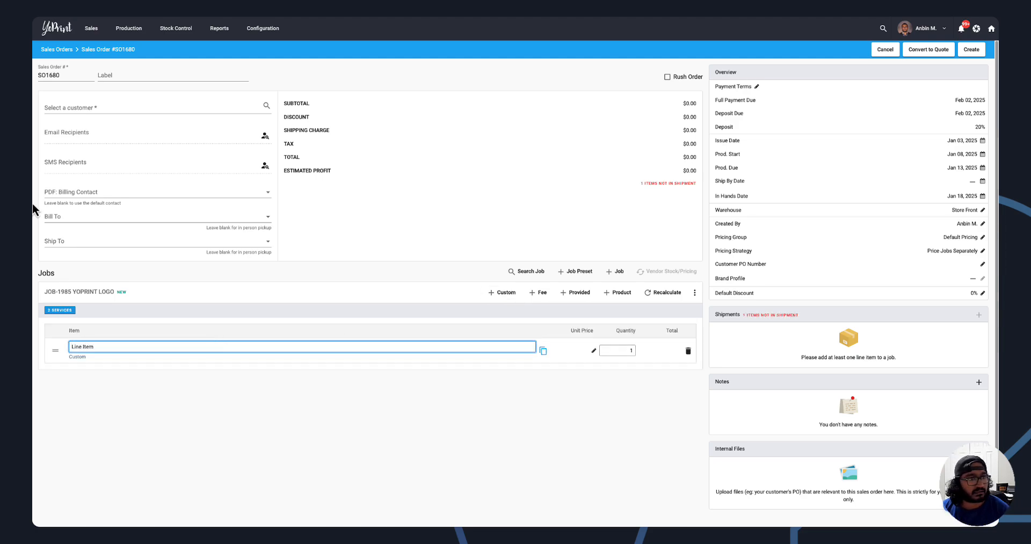
left_click(74, 108)
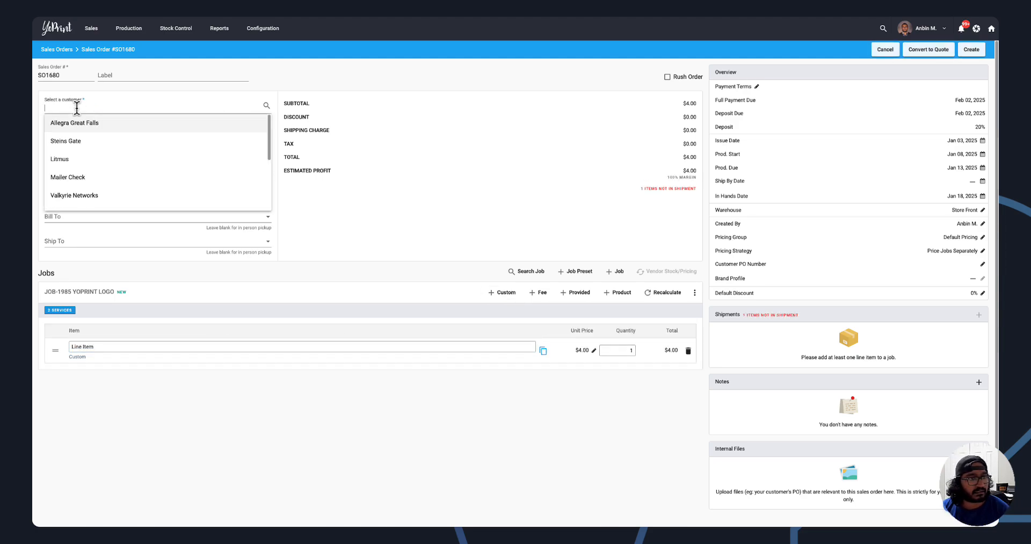
type("whi")
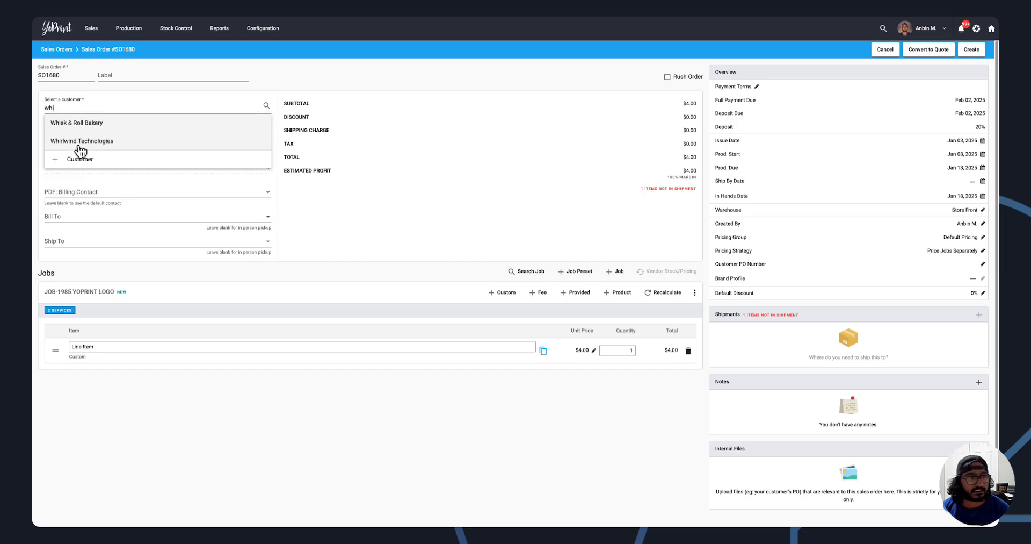
left_click(69, 124)
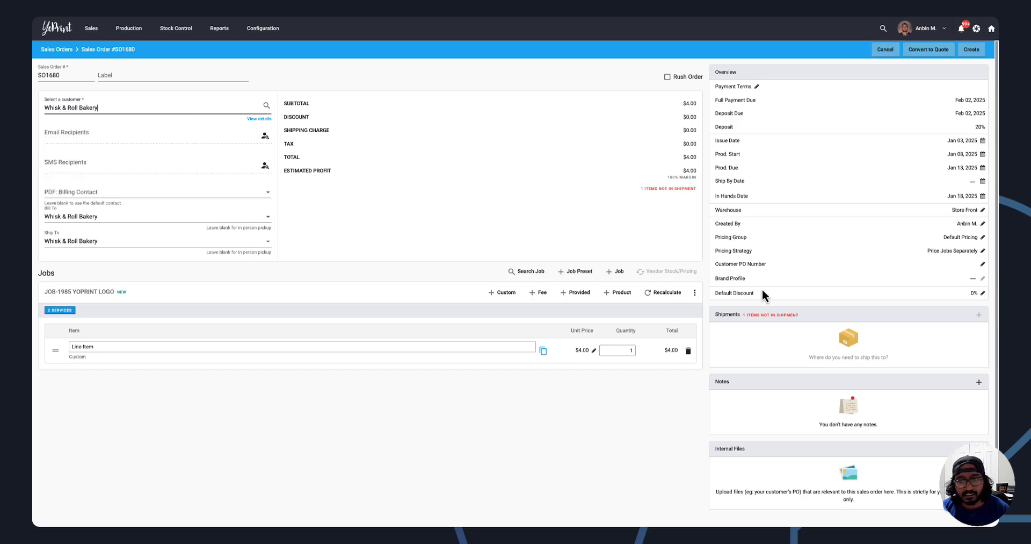
Add a Pick Up shipment at Main Location for the line item and create the sales order.
left_click(859, 357)
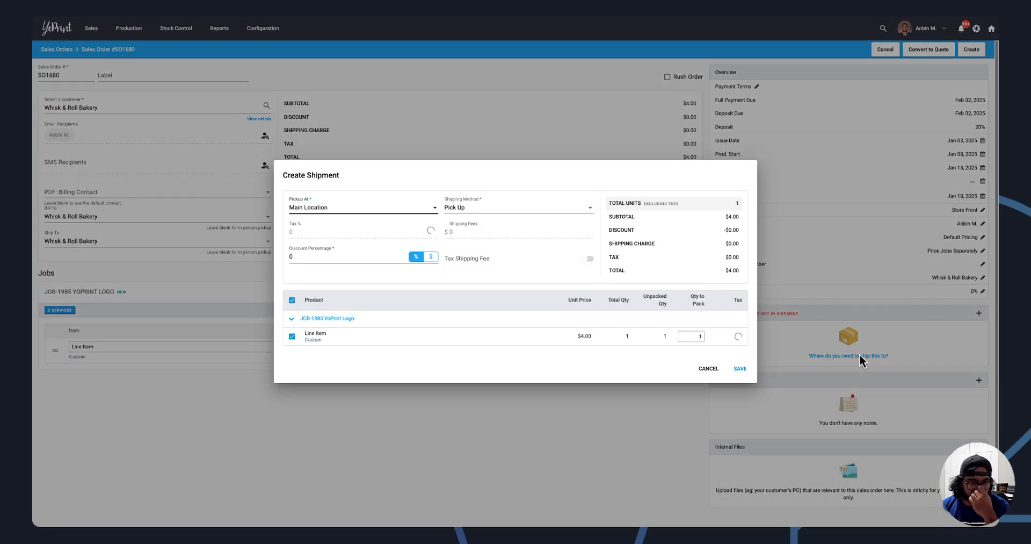
left_click(480, 208)
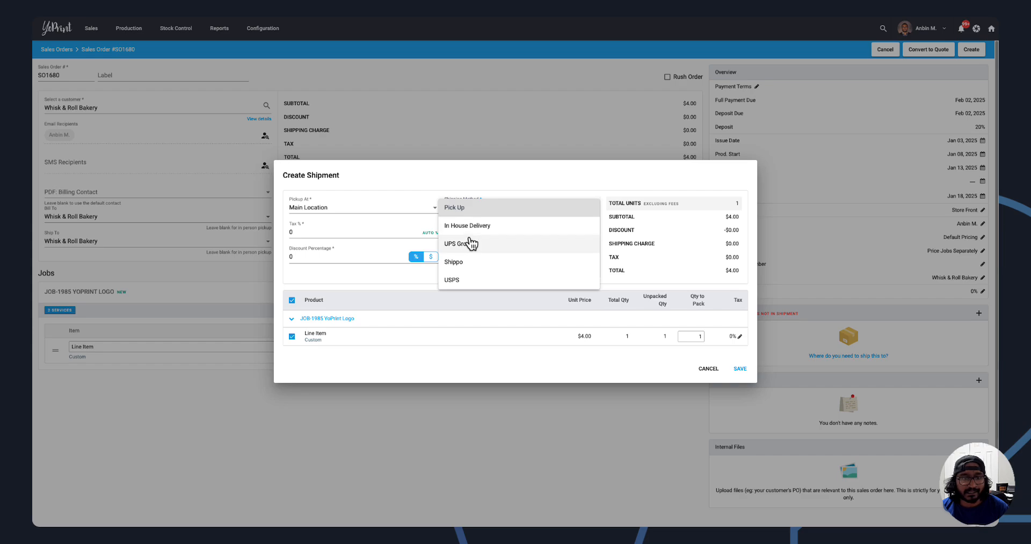
left_click(506, 206)
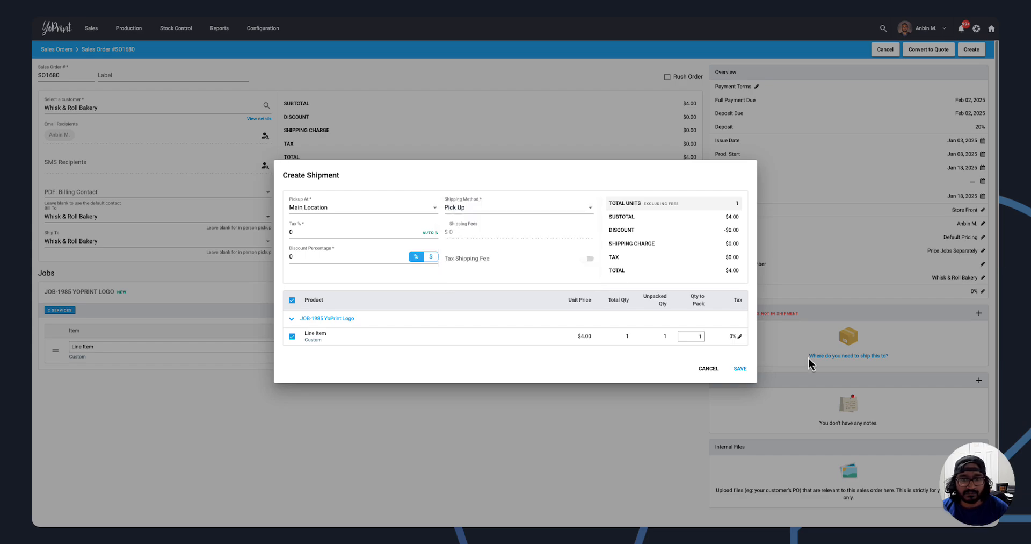
left_click(739, 369)
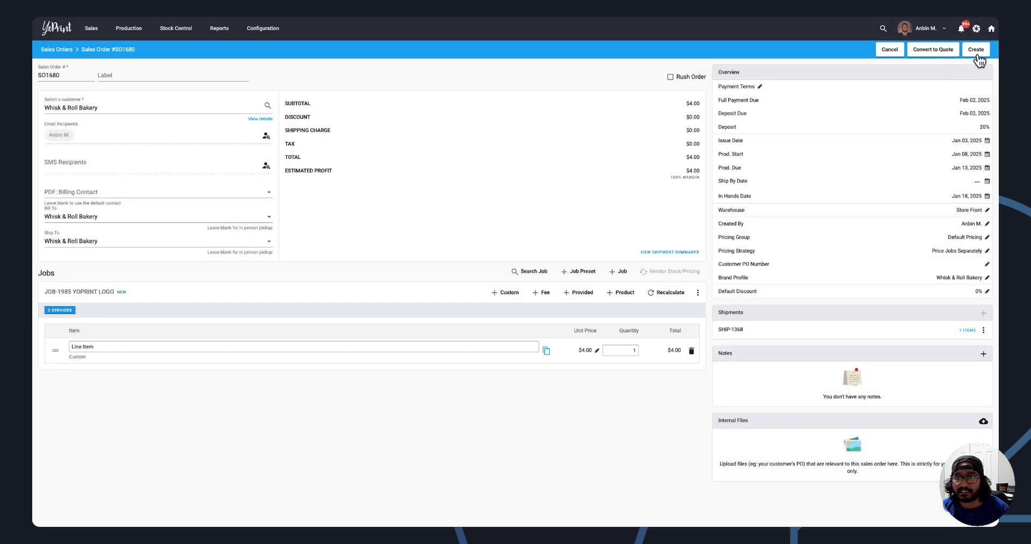
left_click(976, 50)
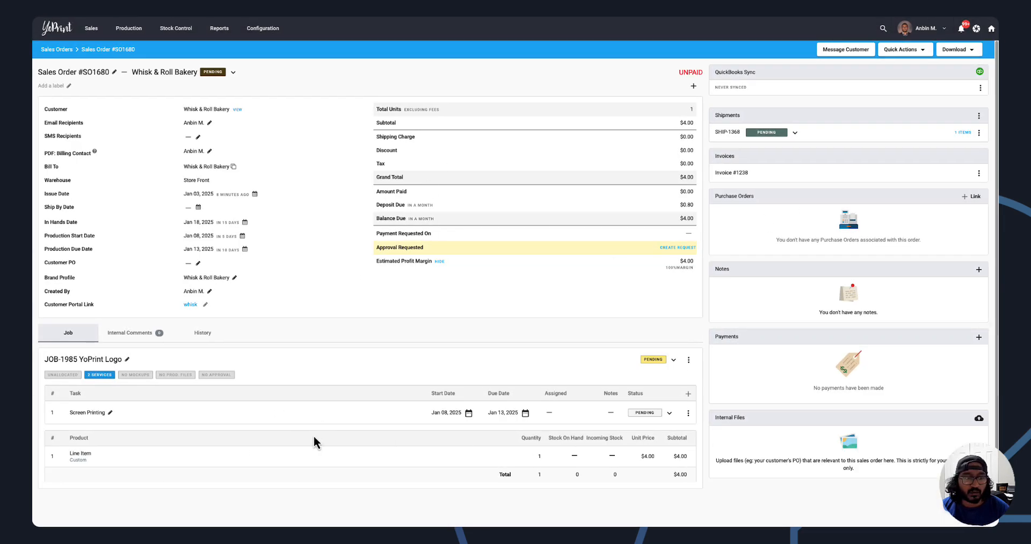
Open the YoPrint Logo job in the old sales order and Example Job in the new version's order.
left_click(94, 359)
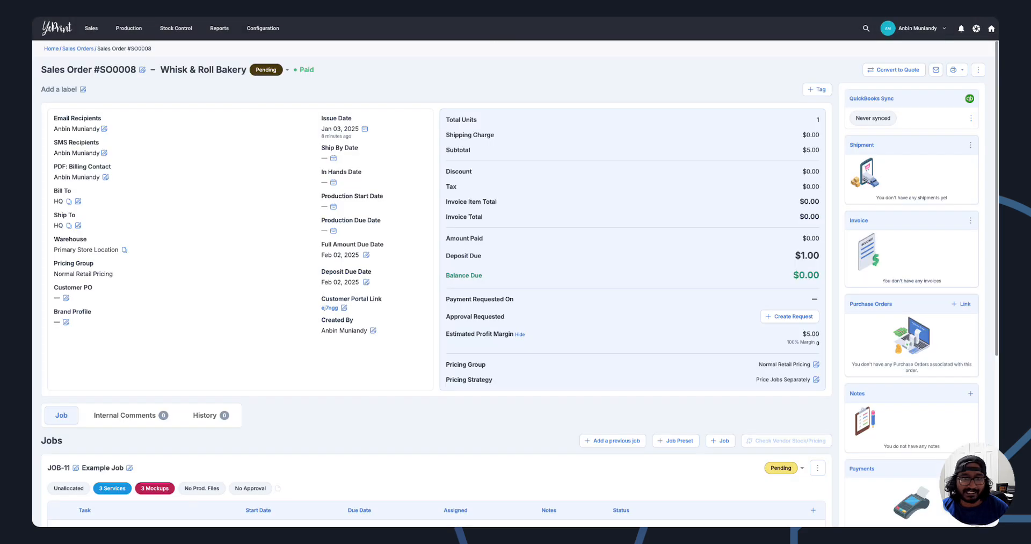
left_click(102, 469)
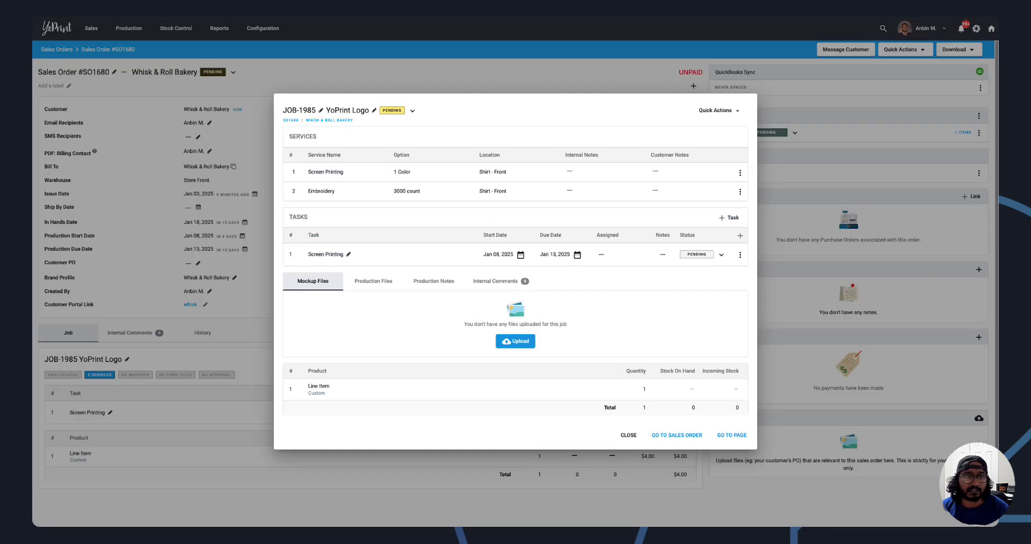
Close the old version's job, view the sales order's quick actions including Edit Order, and reopen the YoPrint Logo job.
left_click(628, 435)
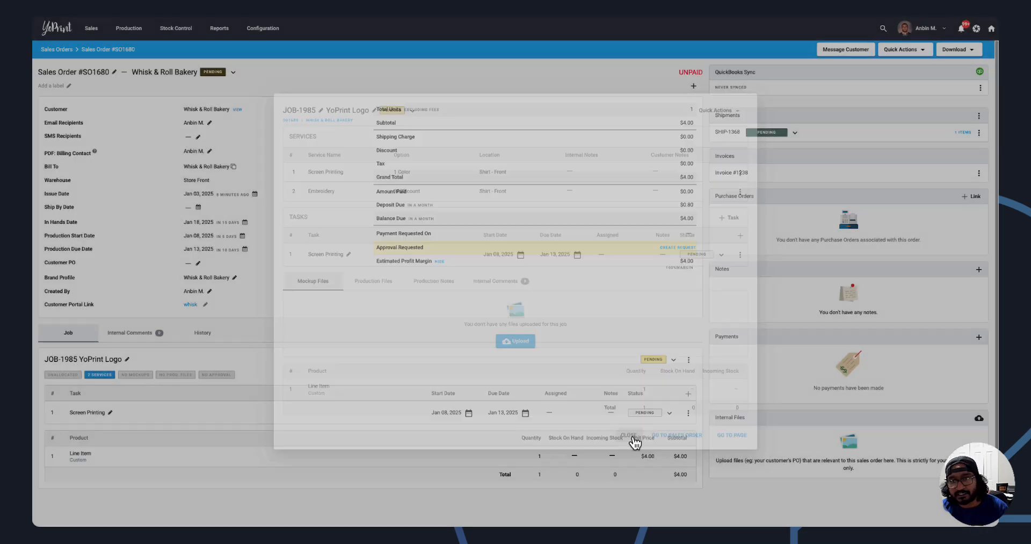
left_click(909, 49)
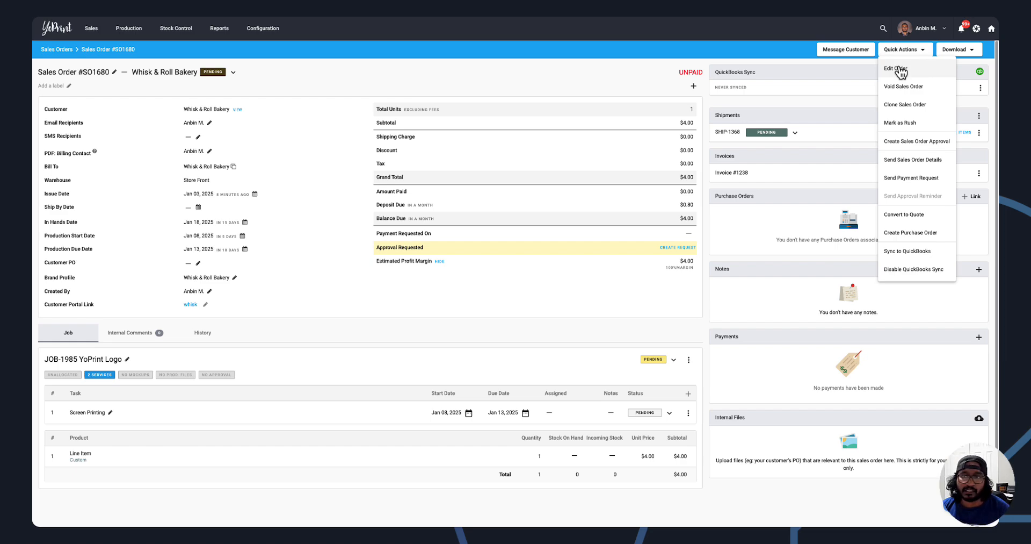
left_click(67, 358)
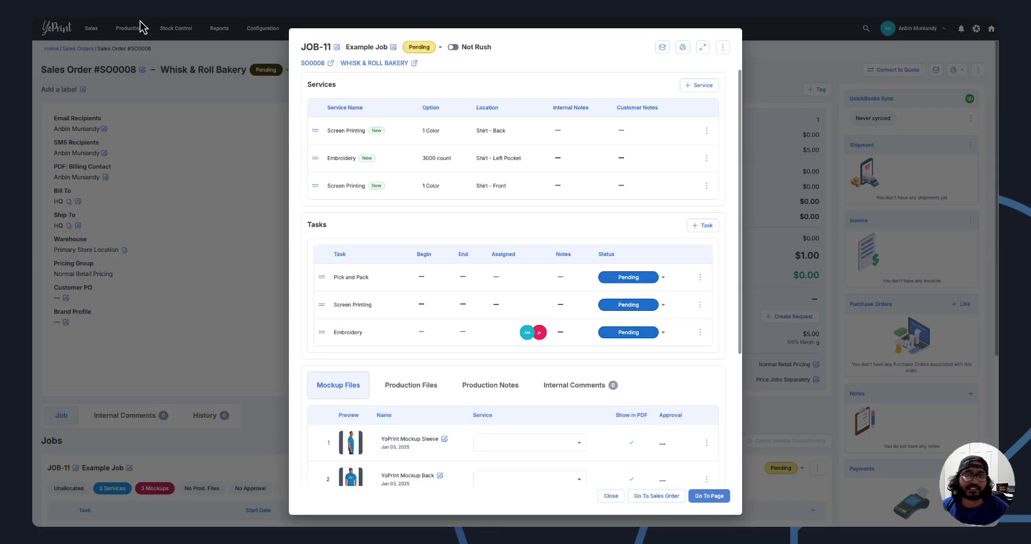
Start a new Embroidery service for Example Job in the new version and close its form without saving.
left_click(698, 86)
left_click(486, 152)
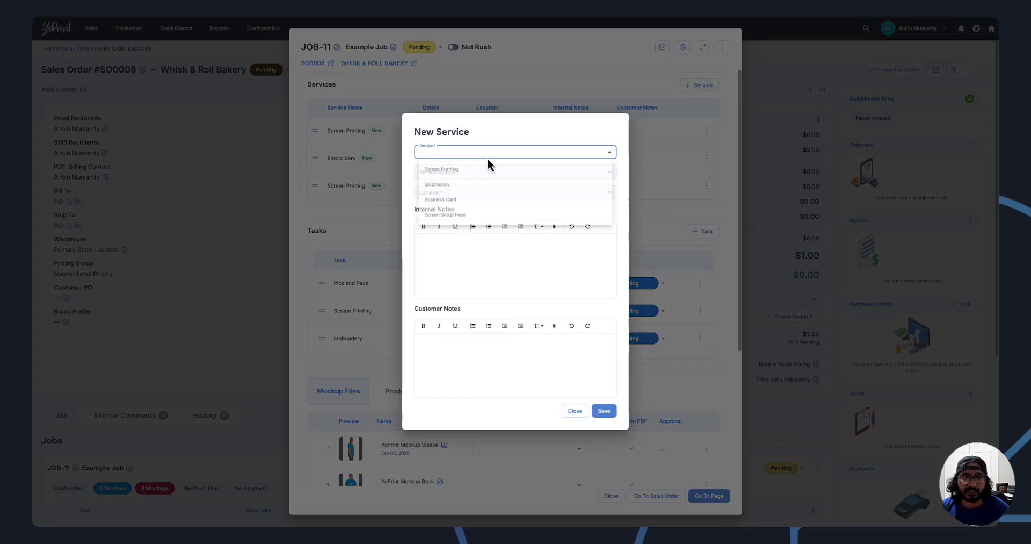
left_click(473, 197)
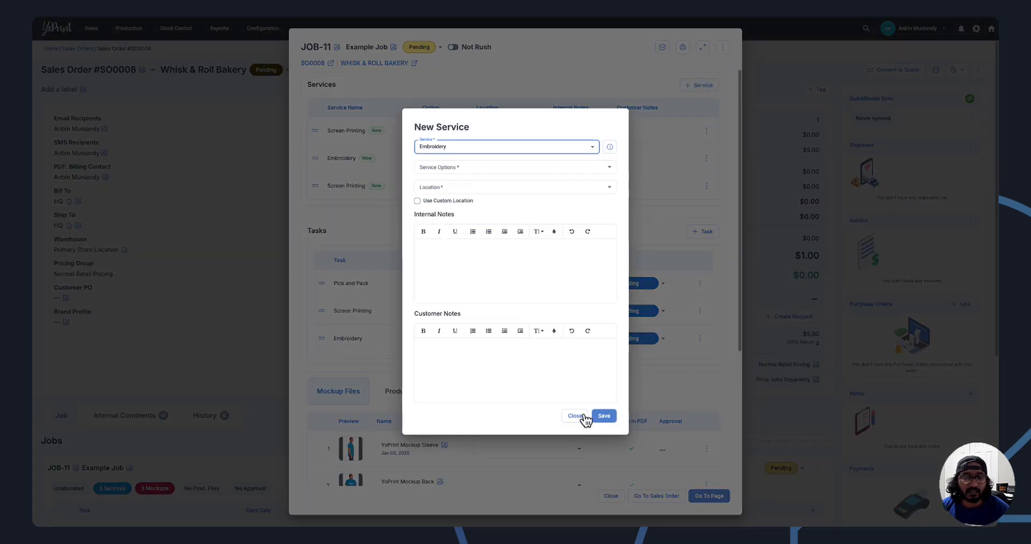
left_click(584, 419)
Remove the Screen Printing service at location Shirt - Front from Example Job.
left_click(707, 186)
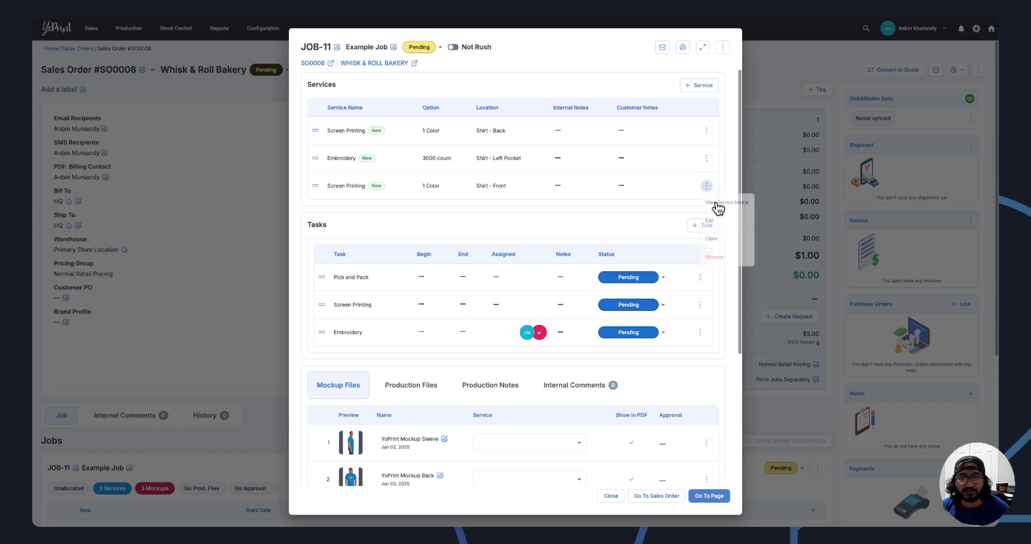
left_click(716, 264)
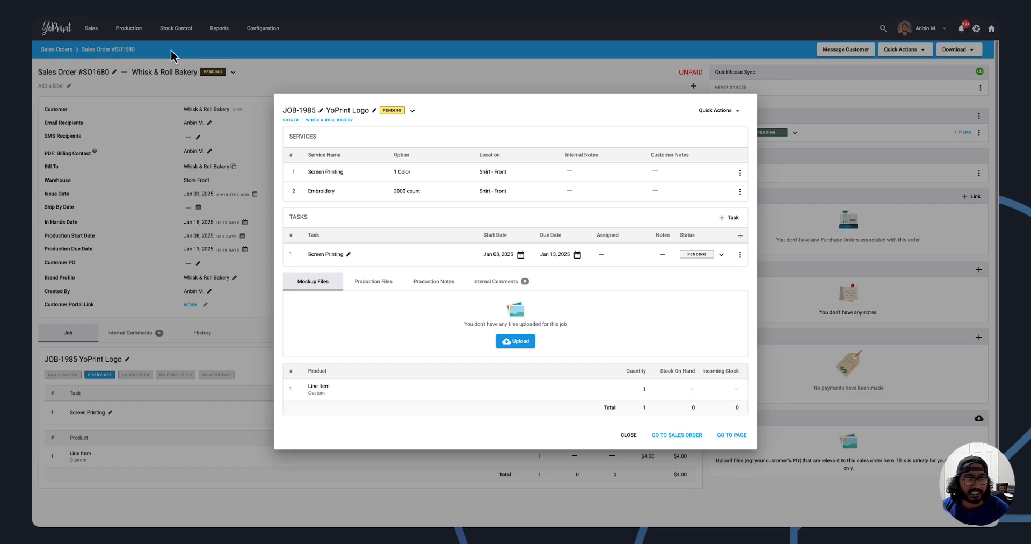
View the new task form in the old YoPrint Logo job and in the new Example Job, closing each without saving.
left_click(731, 217)
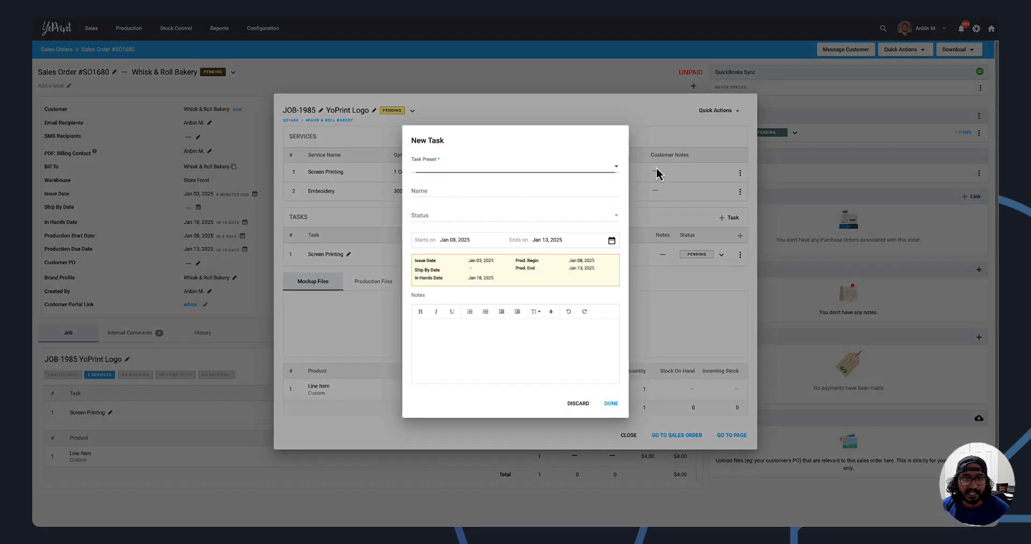
left_click(569, 403)
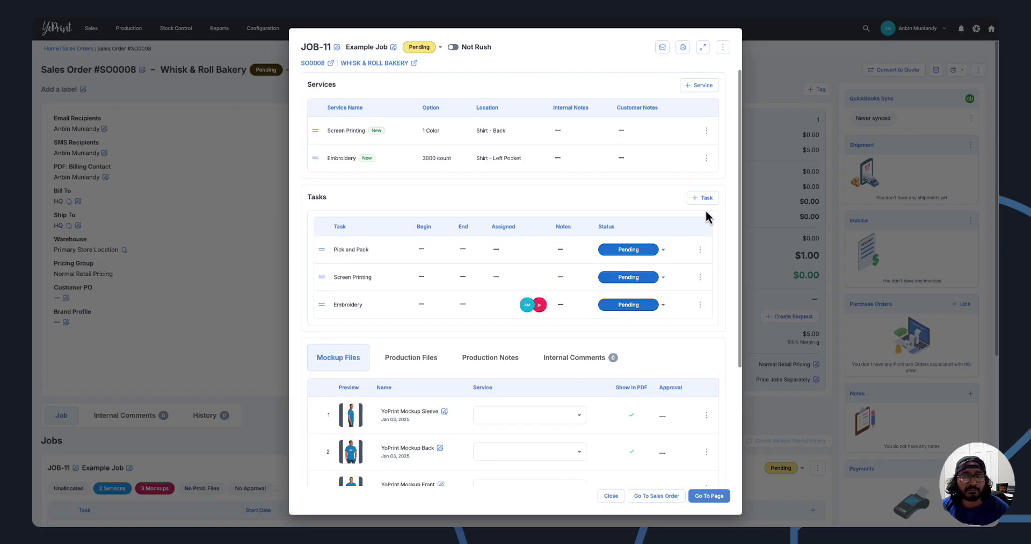
left_click(703, 198)
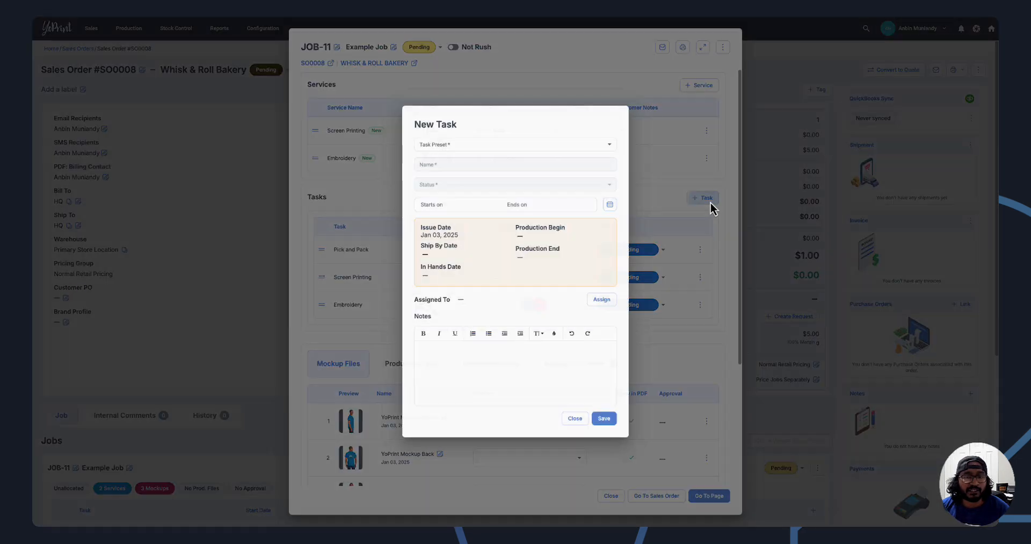
left_click(574, 419)
View the live line item editor of Example Job, close it and return to the job's services and tasks.
scroll(575, 421, "down", 5)
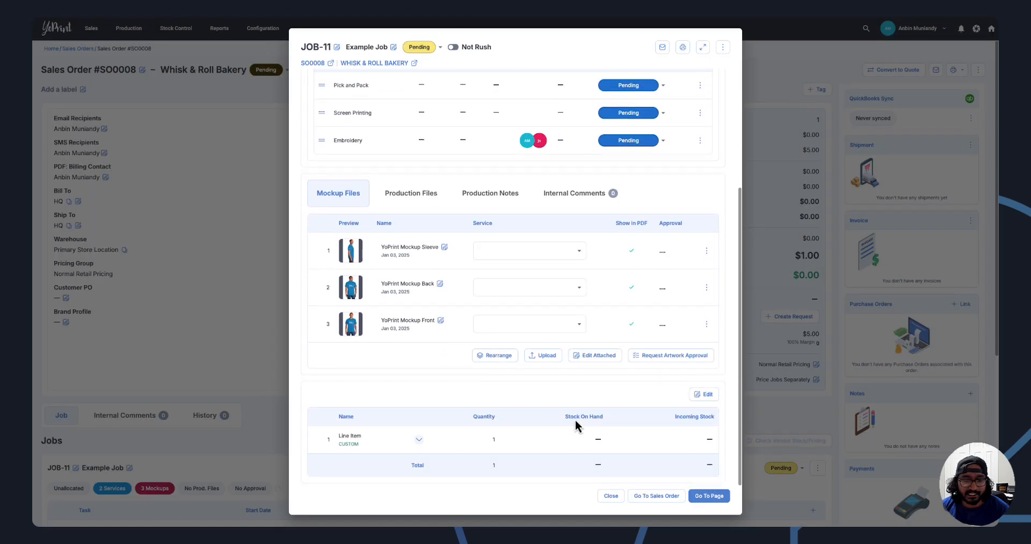
left_click(705, 398)
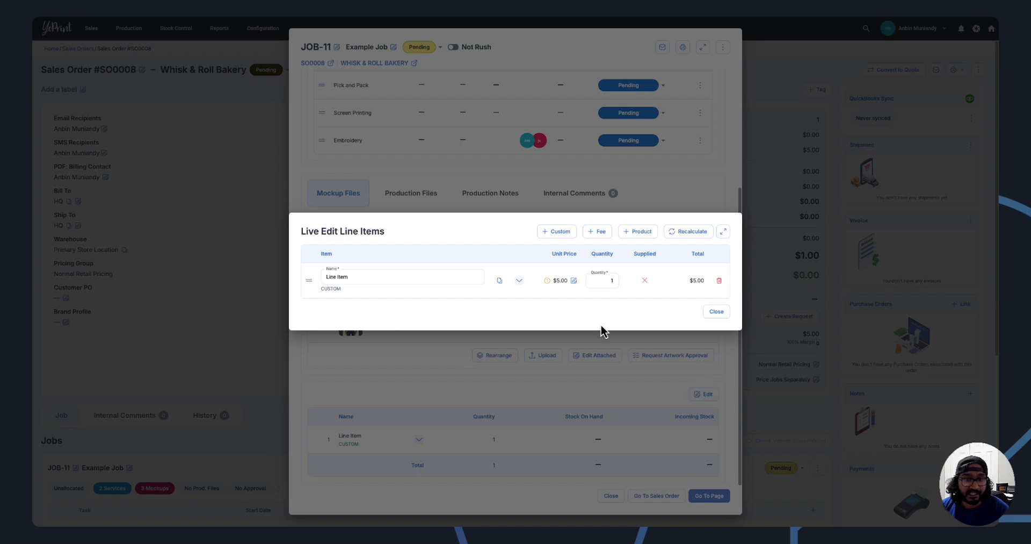
left_click(717, 312)
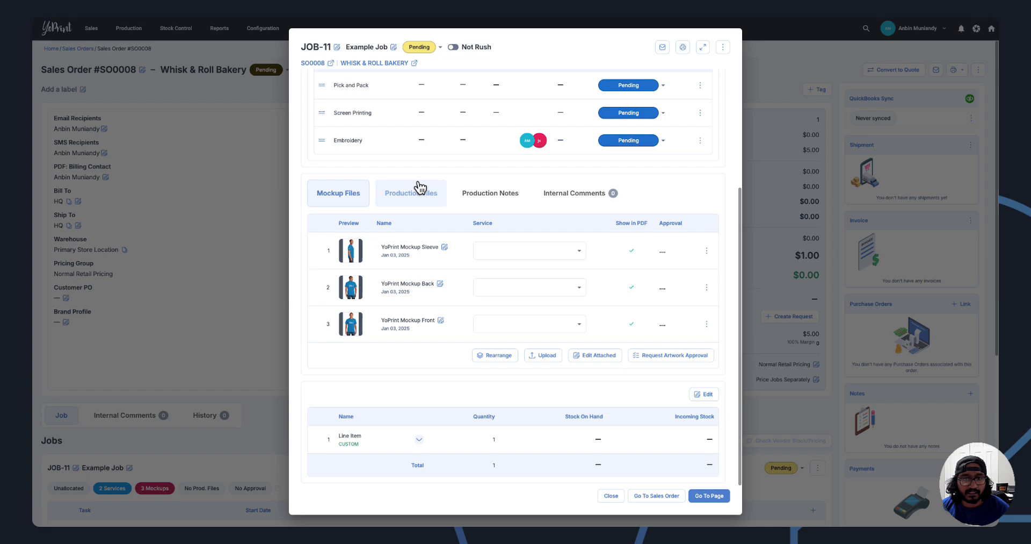
scroll(418, 183, "up", 3)
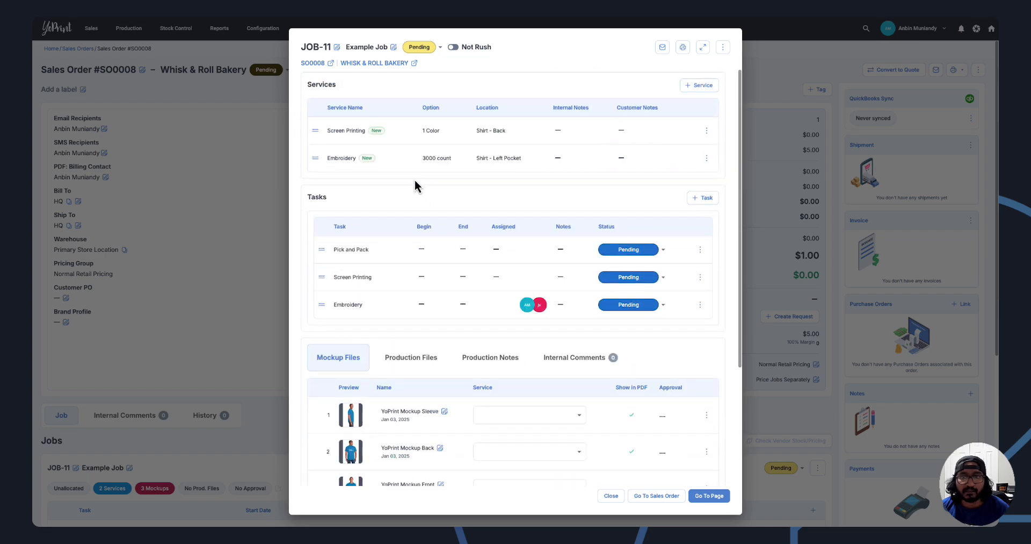